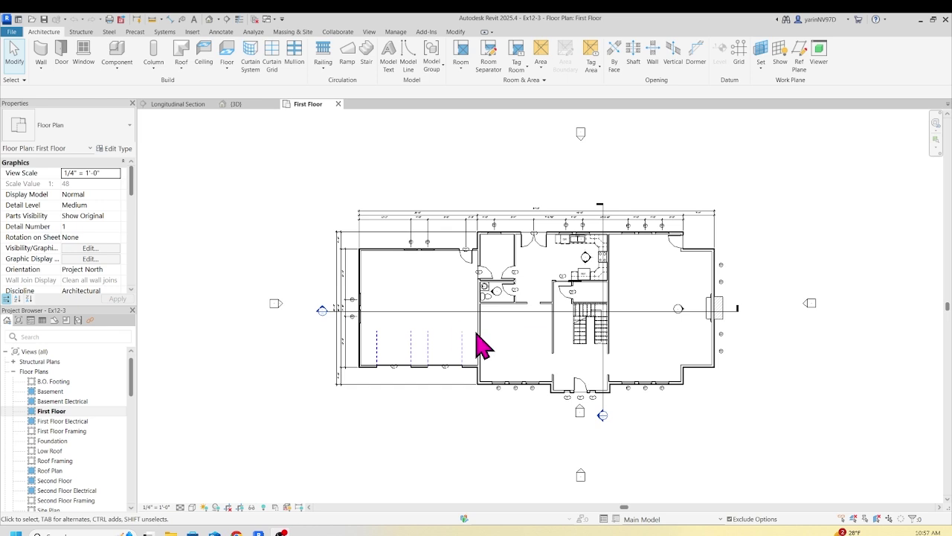
Open the Site Plan floor plan view of the house model.
click(239, 105)
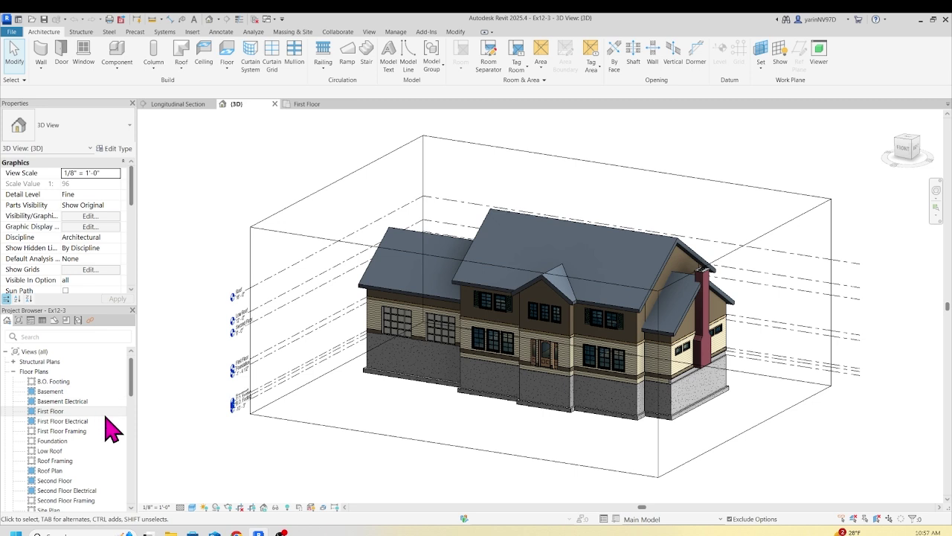
scroll(108, 487, down, 3)
scroll(108, 487, down, 2)
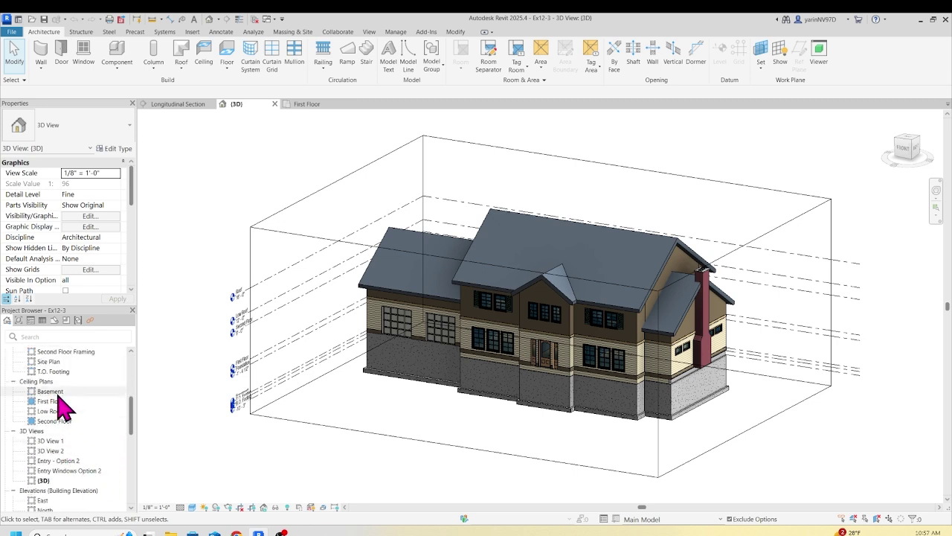
double_click(50, 363)
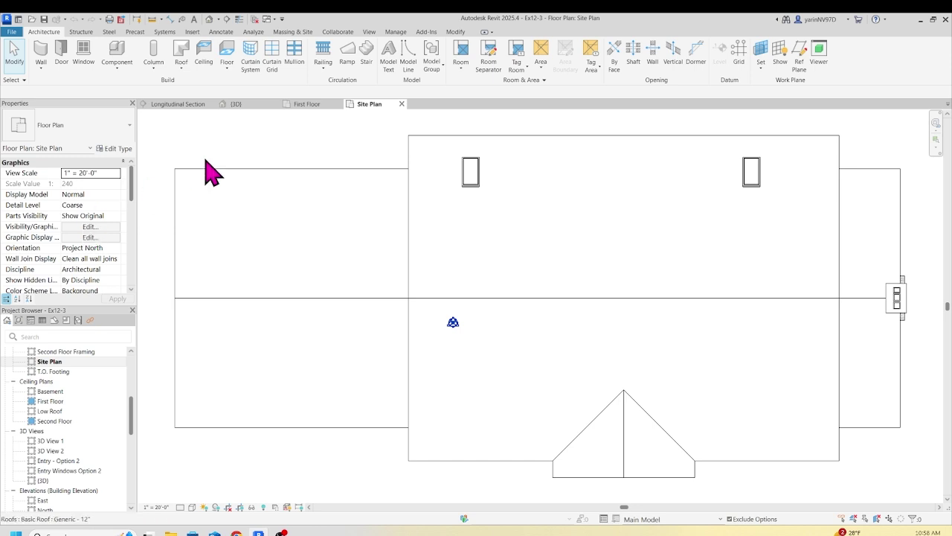
click(370, 33)
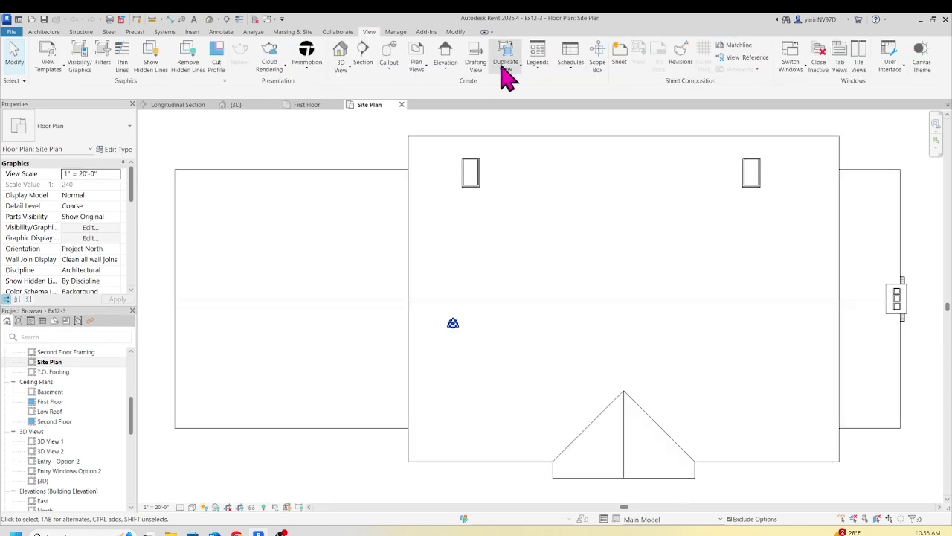
click(893, 66)
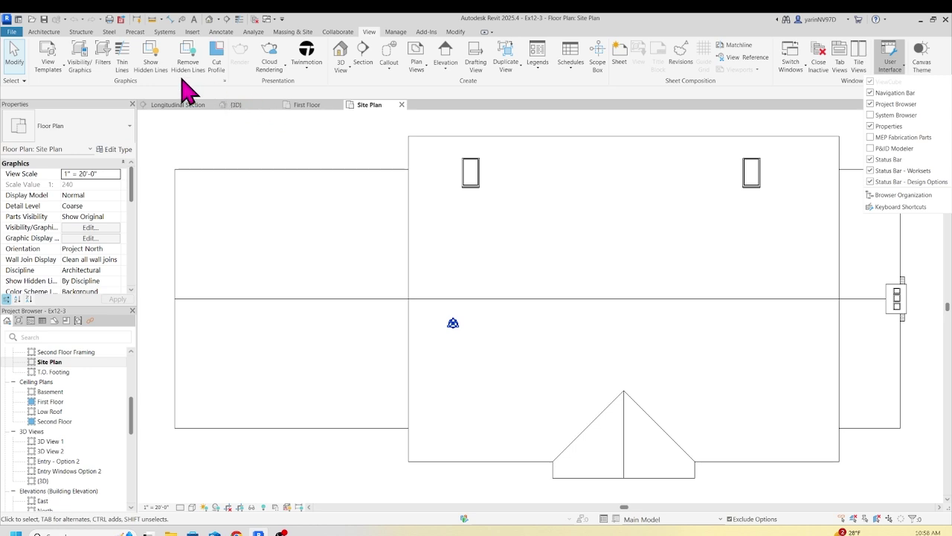
click(49, 32)
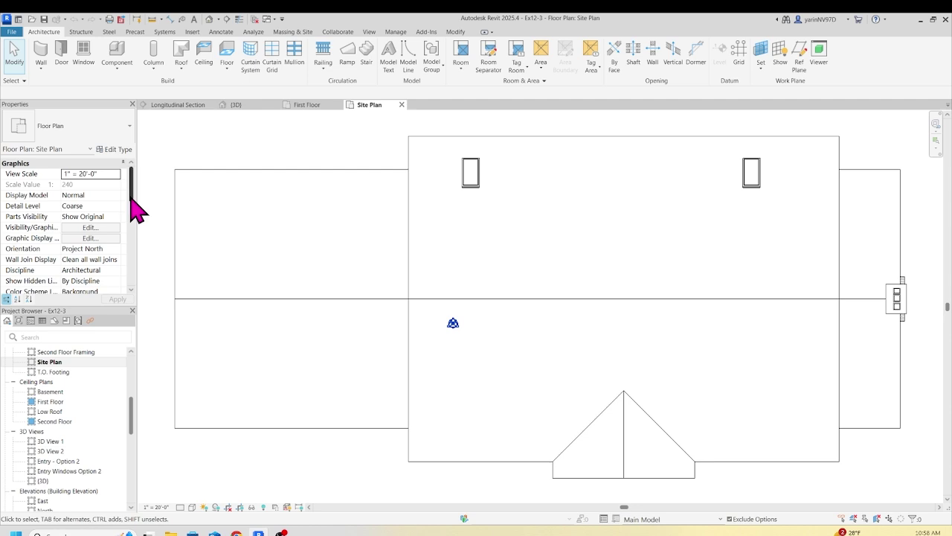
Set the Site Plan's view depth level to B.O. Footing in its view range.
drag(131, 198, 131, 246)
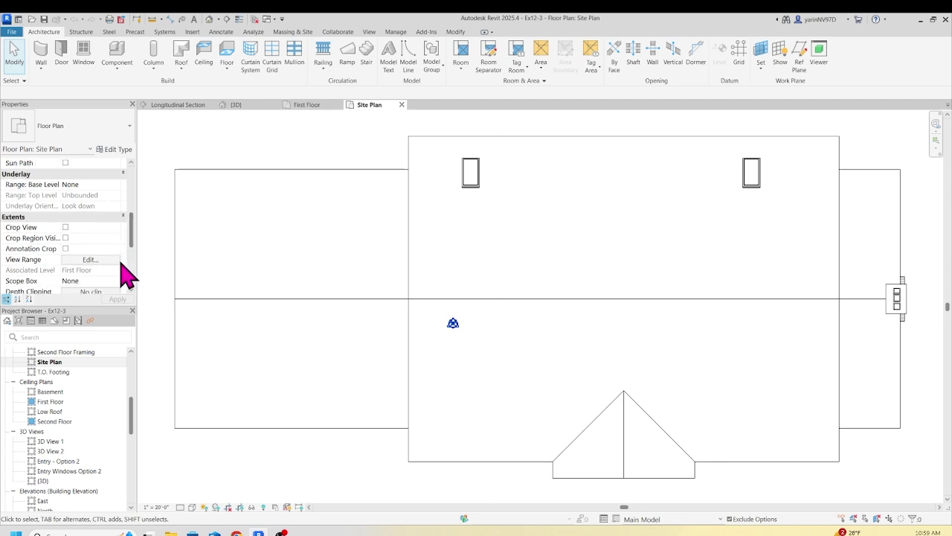
click(90, 260)
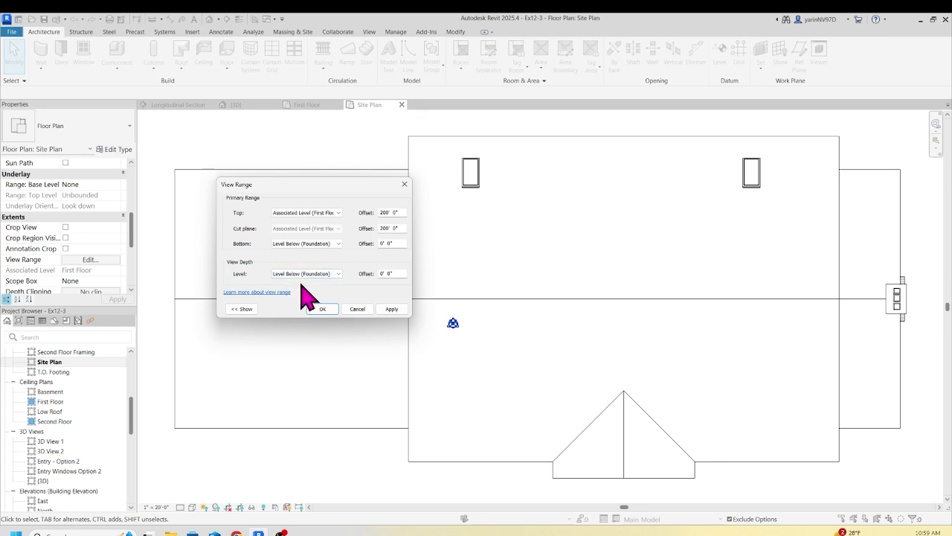
click(339, 275)
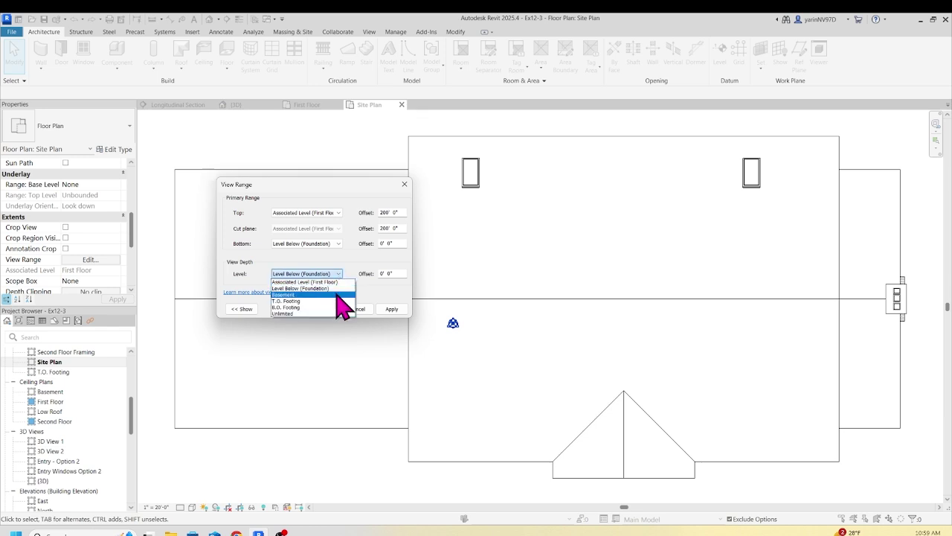
click(335, 308)
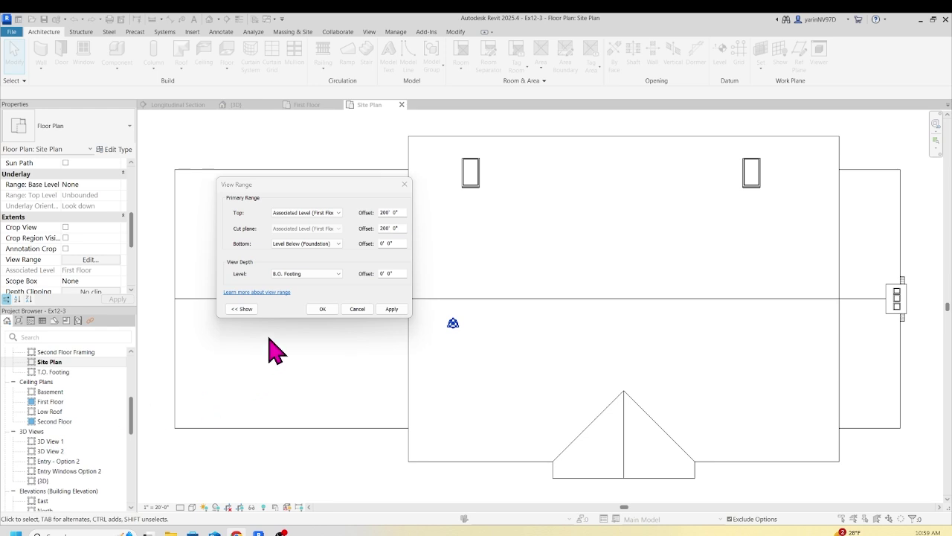
click(392, 309)
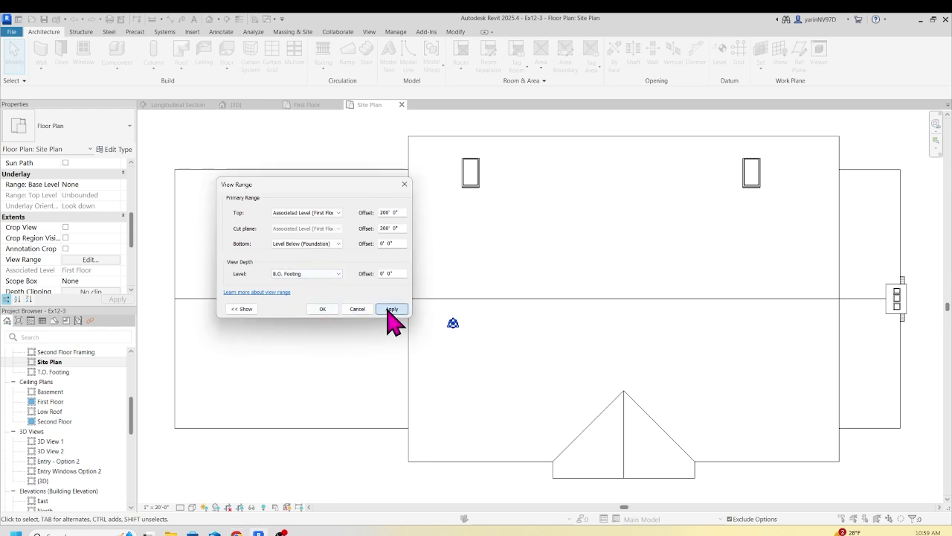
click(320, 308)
Override the projection line pattern of the Roofs category in the Site Plan with Dash 3/32".
scroll(319, 322, down, 3)
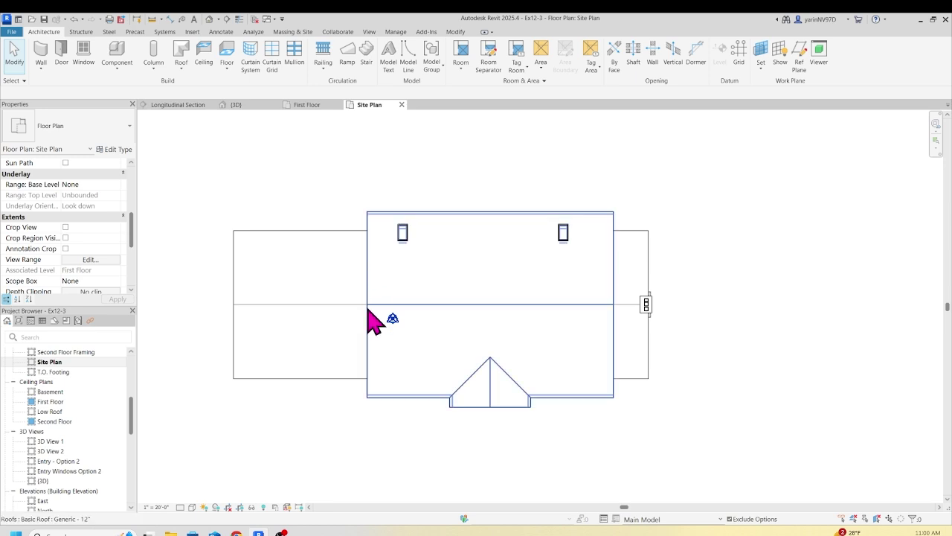
click(491, 225)
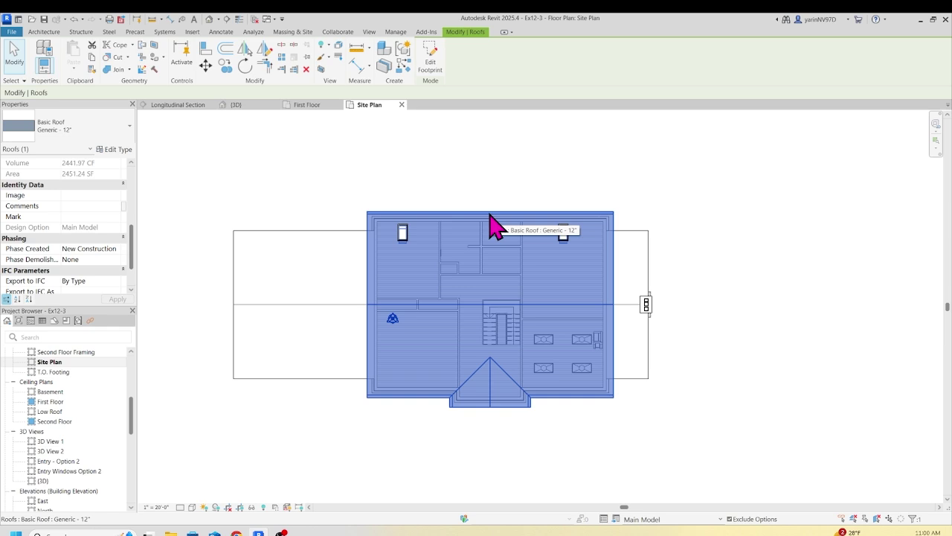
right_click(490, 217)
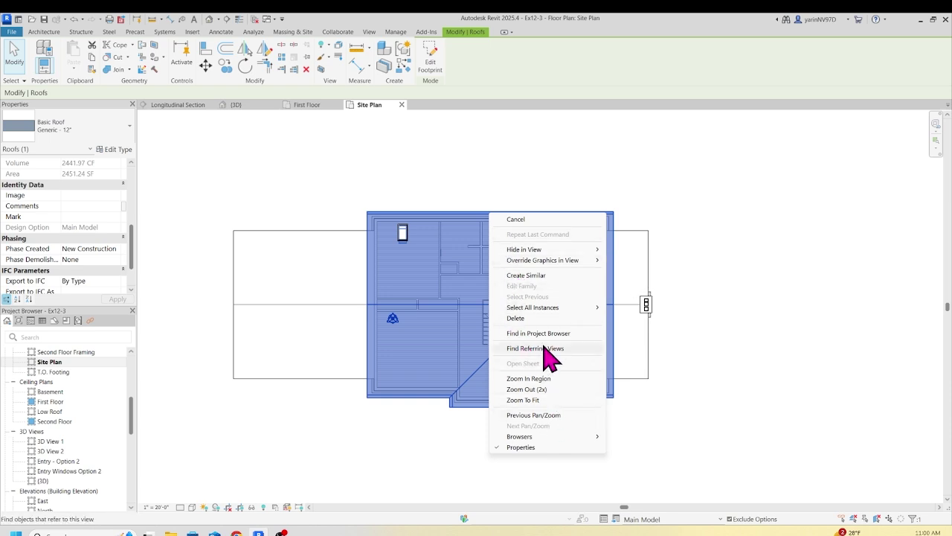
mouse_move(544, 262)
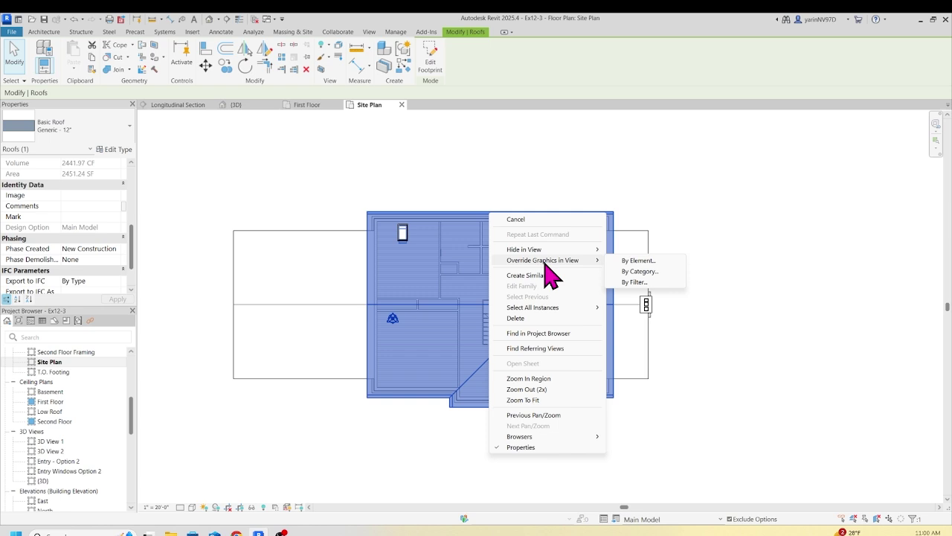
click(640, 272)
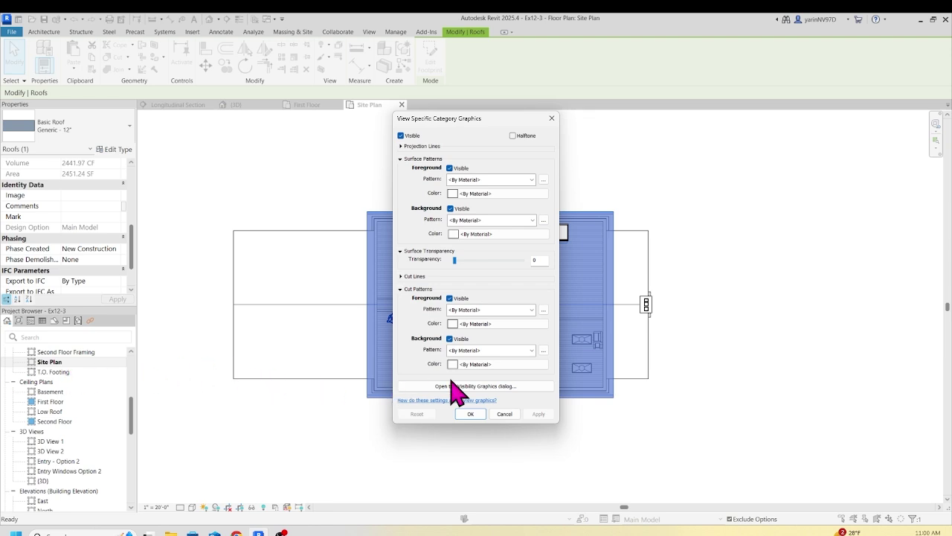
click(509, 388)
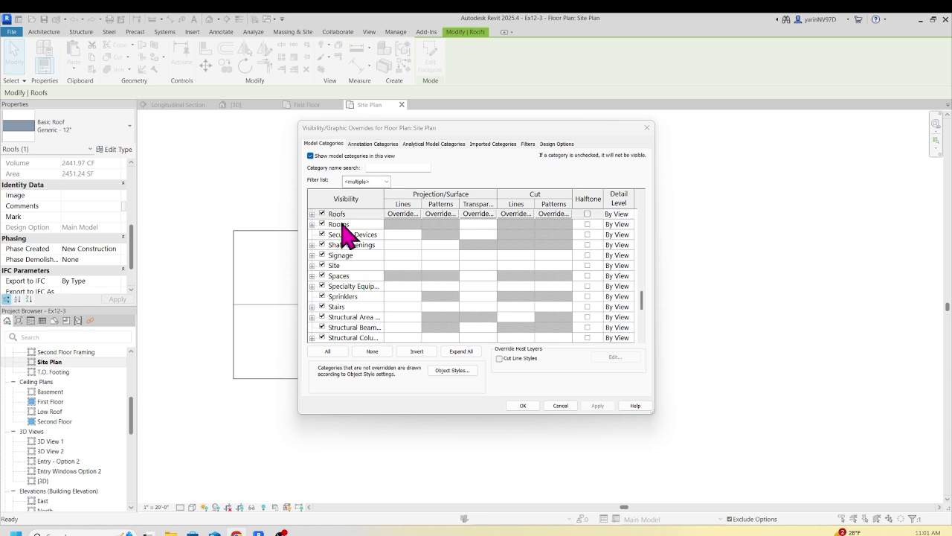
scroll(345, 238, up, 3)
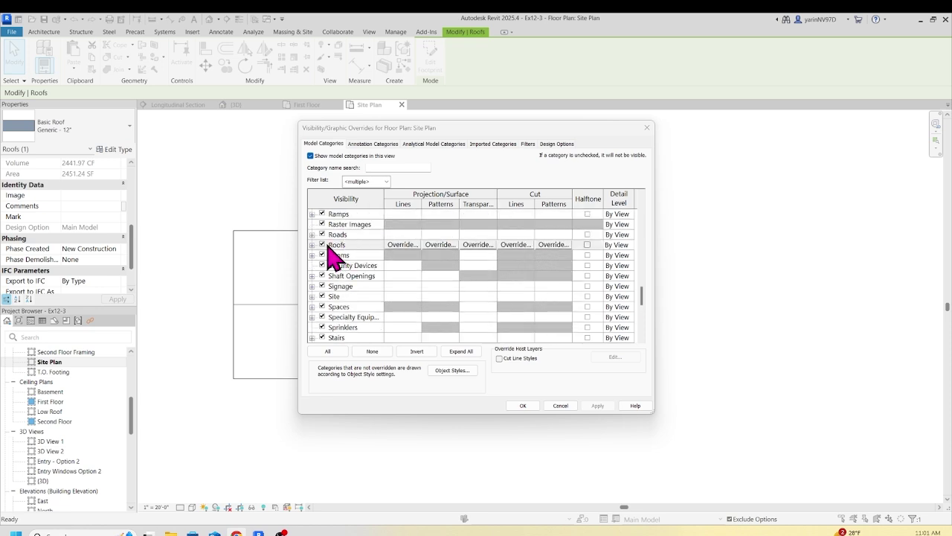
click(402, 245)
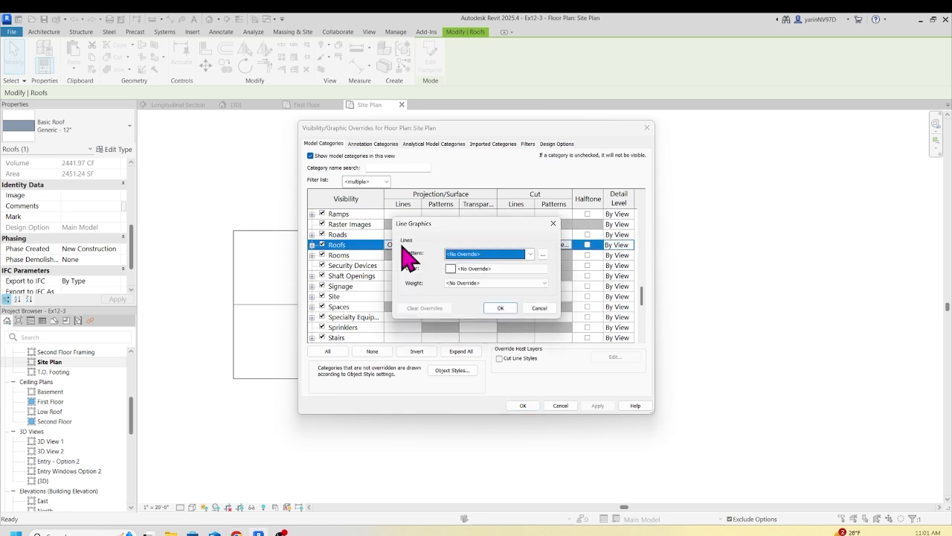
click(531, 255)
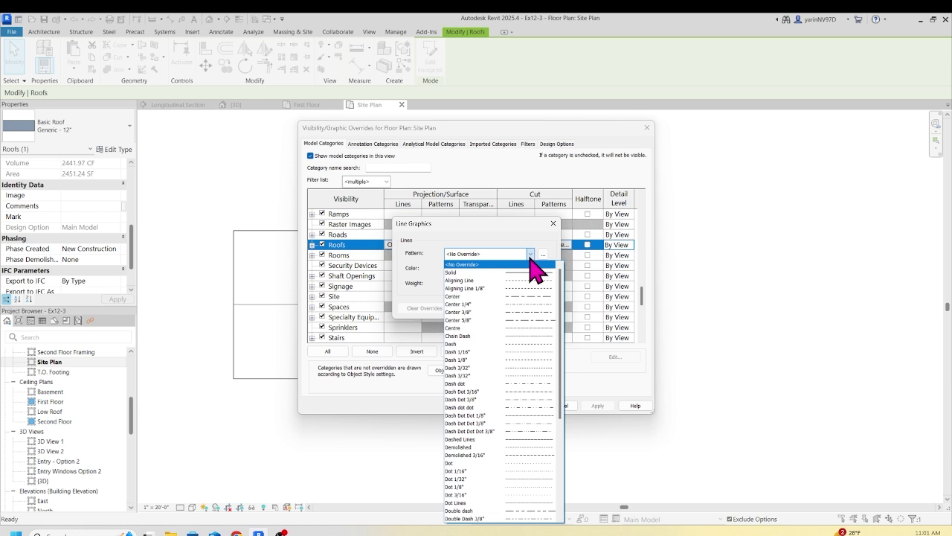
click(514, 368)
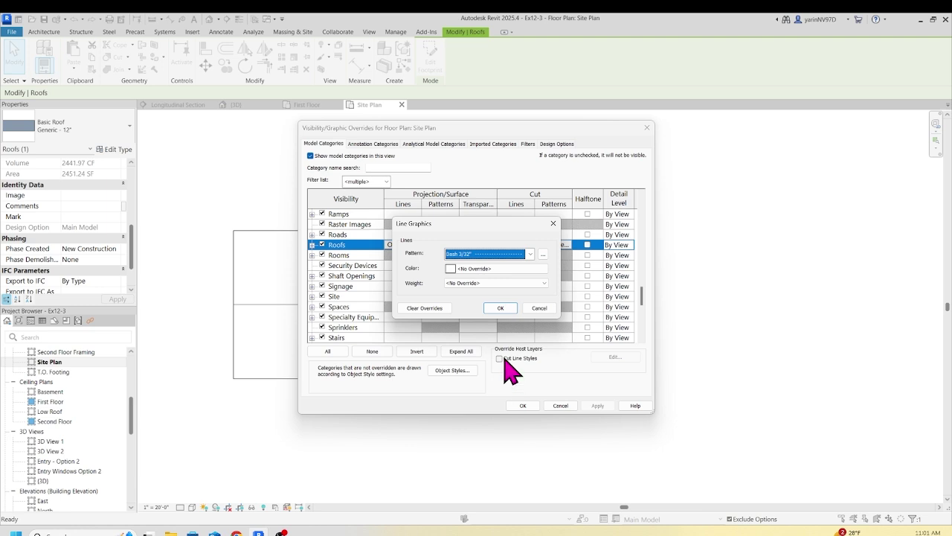
click(501, 308)
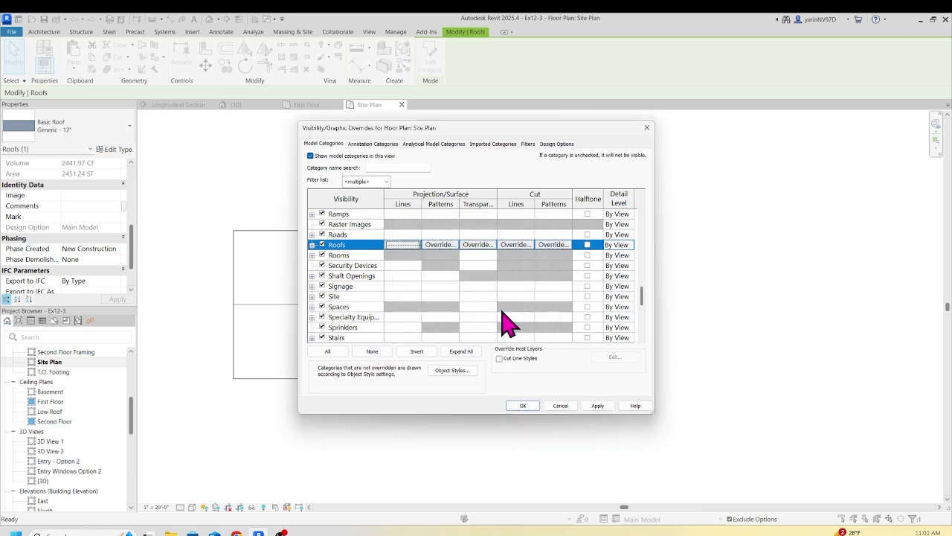
Set the Roofs category's surface transparency to 51% in the Site Plan and apply the overrides.
click(479, 245)
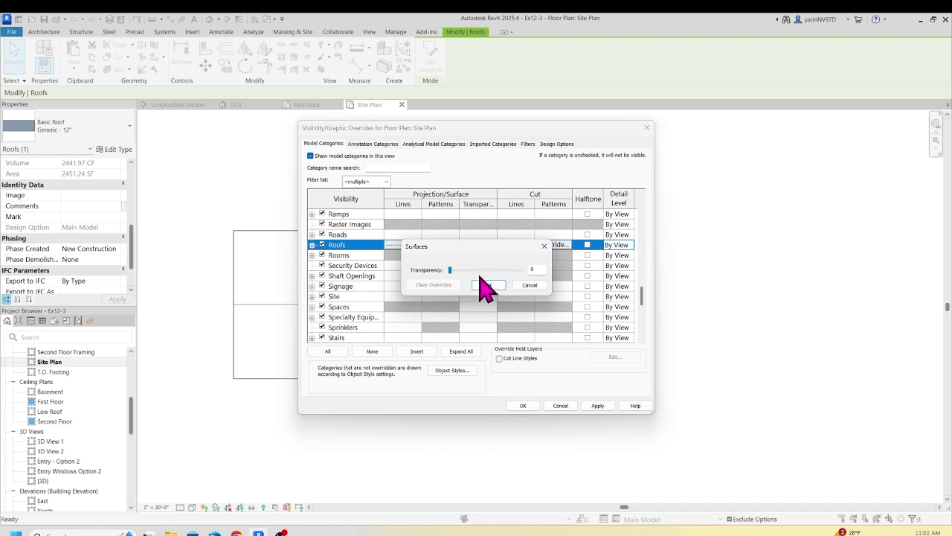
drag(453, 269, 474, 269)
click(489, 285)
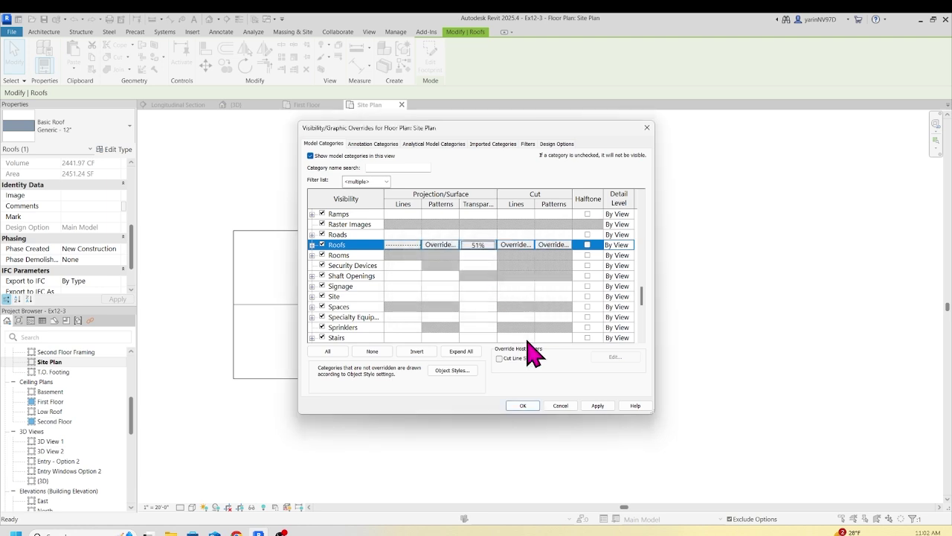
click(597, 405)
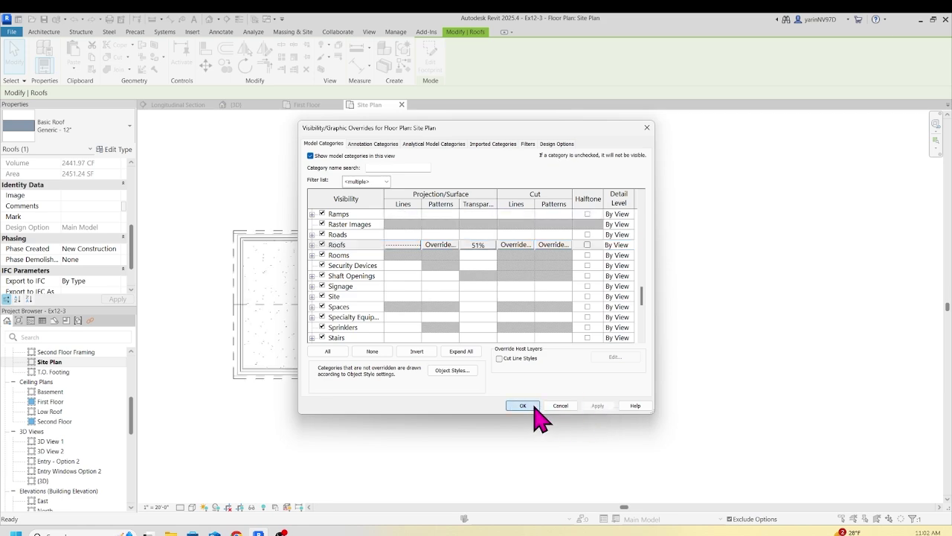
click(523, 405)
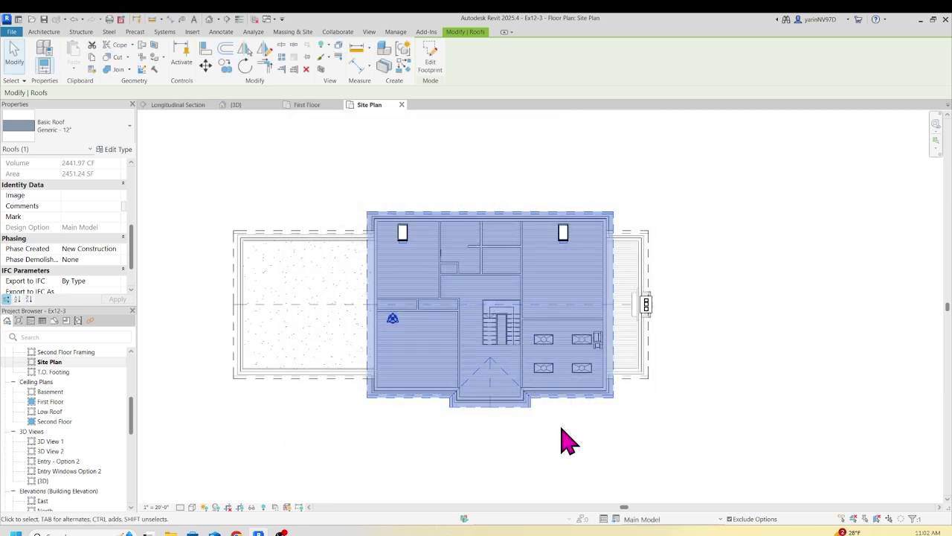
click(566, 442)
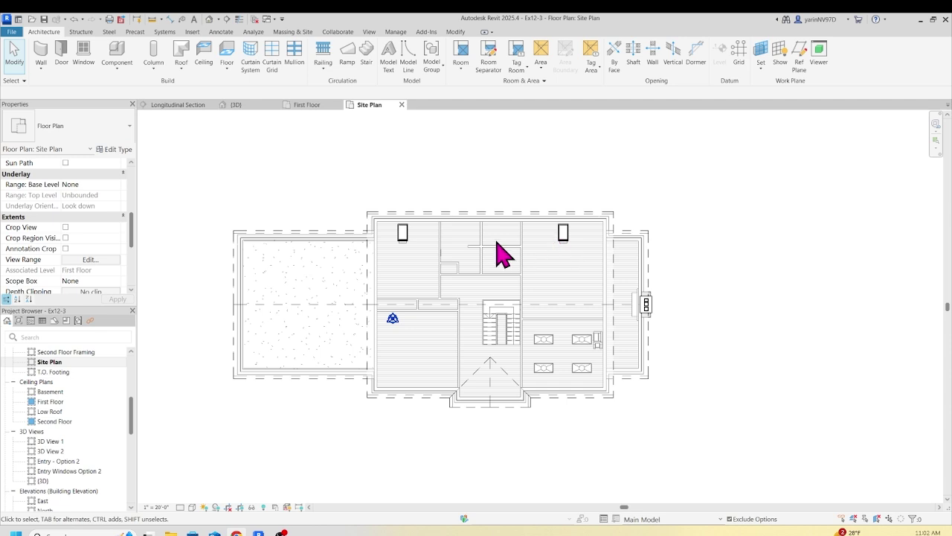
Hide the two roof skylights as individual elements in the Site Plan view.
click(567, 238)
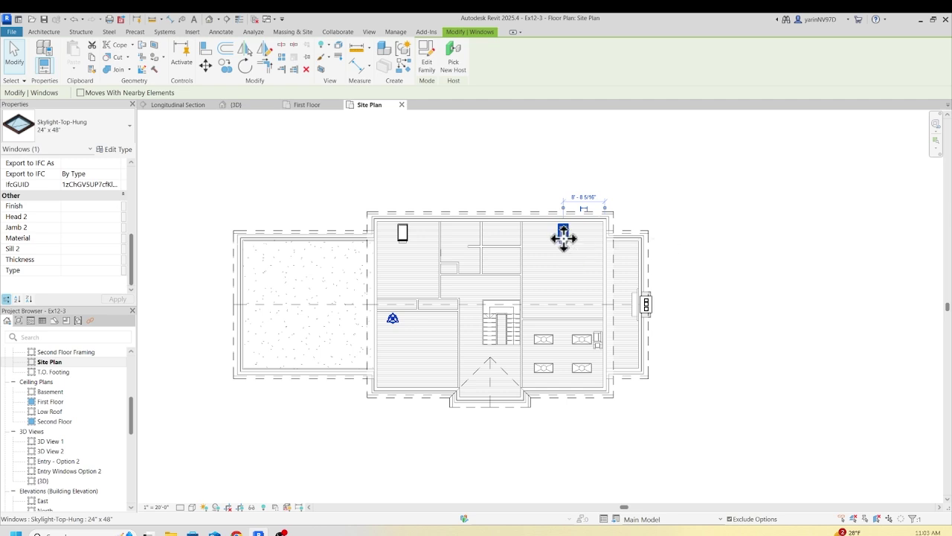
right_click(563, 233)
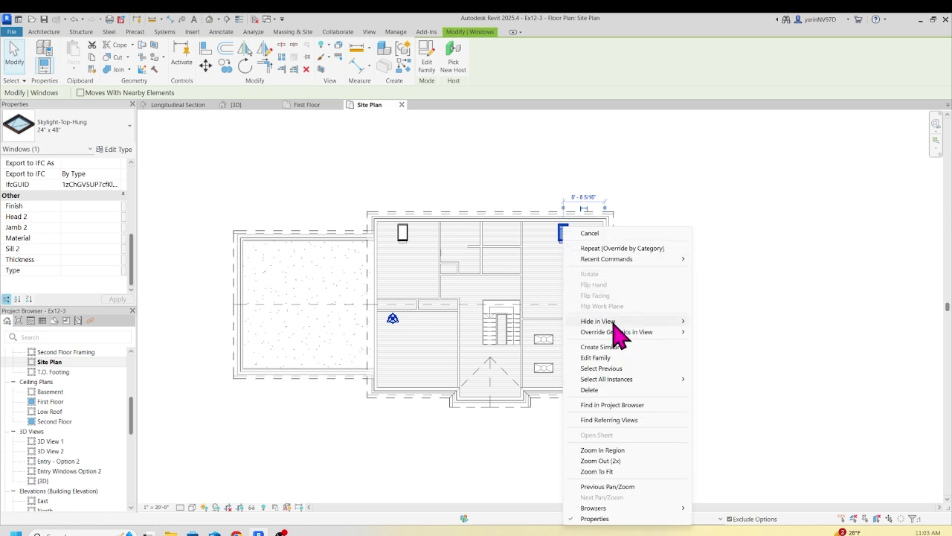
mouse_move(613, 322)
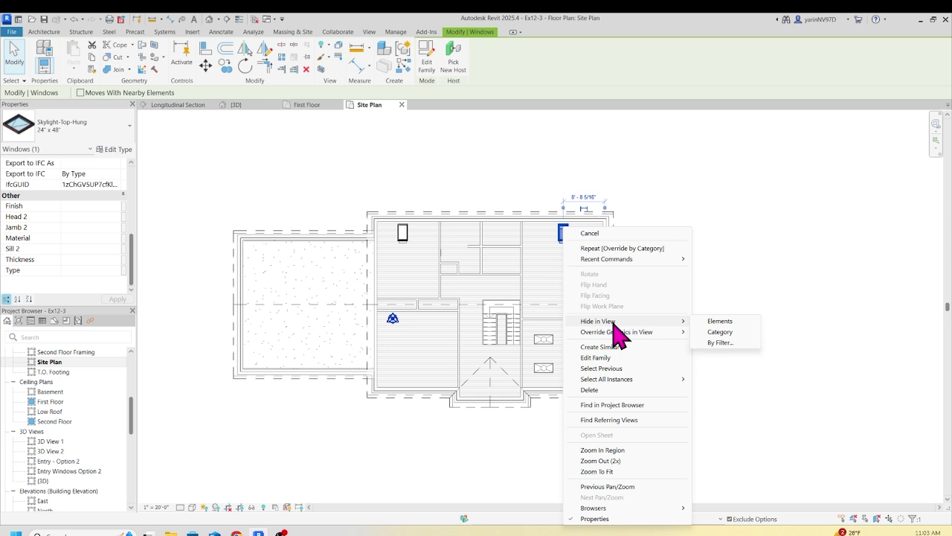
click(718, 321)
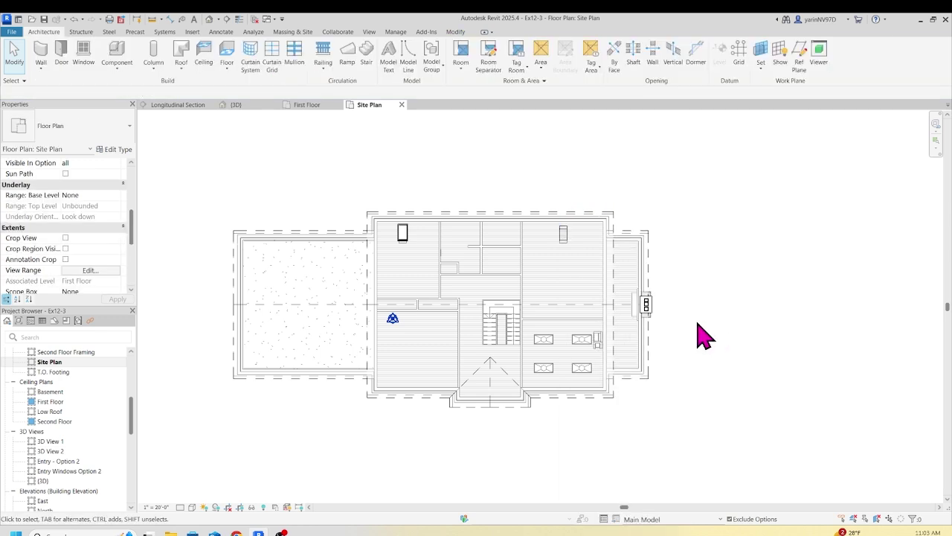
click(406, 239)
right_click(408, 252)
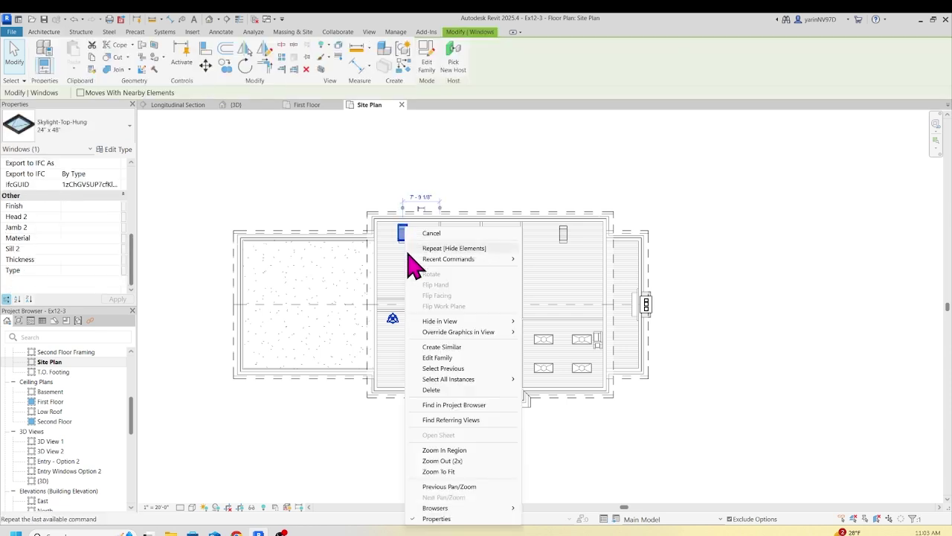
mouse_move(433, 321)
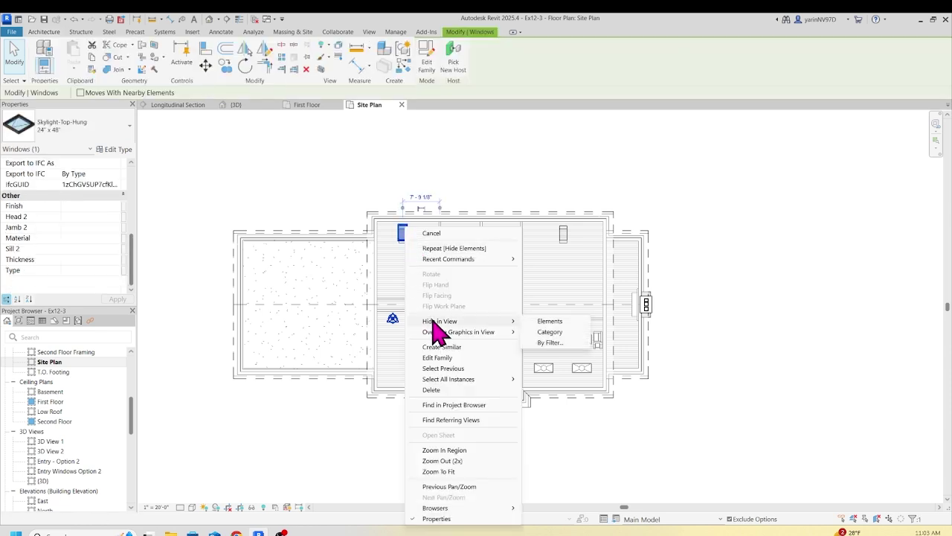
click(540, 322)
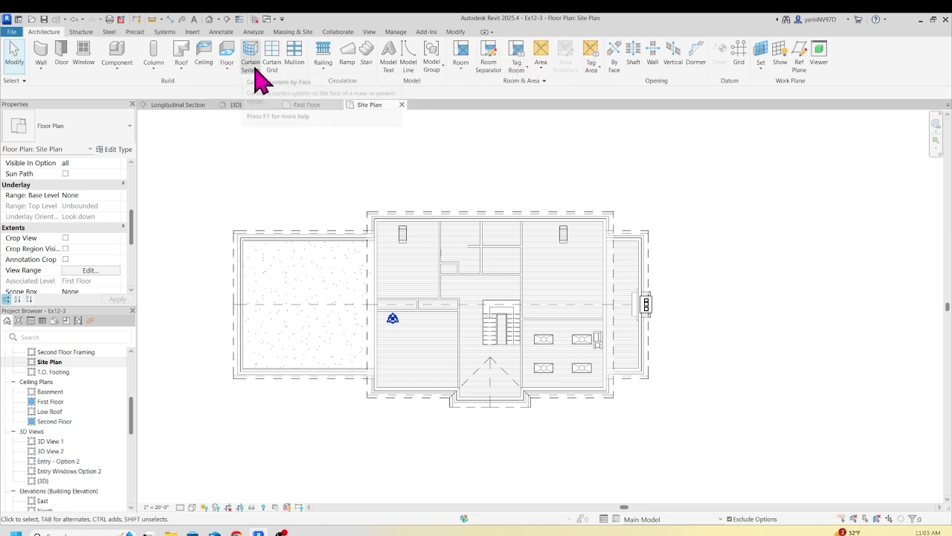
Sketch a rectangular toposolid boundary around the whole house, reaching about 45' beyond its rear wall and 86' past its chimney side.
click(298, 32)
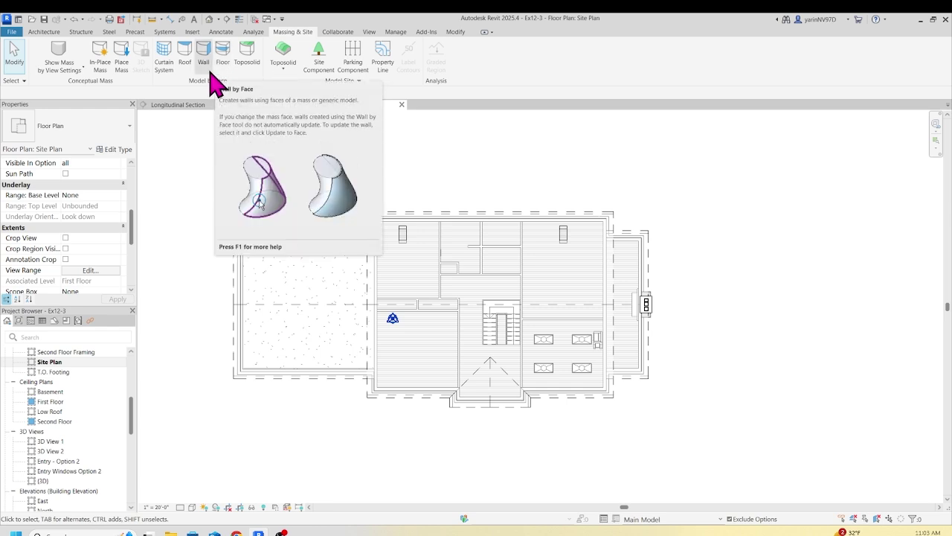
click(283, 63)
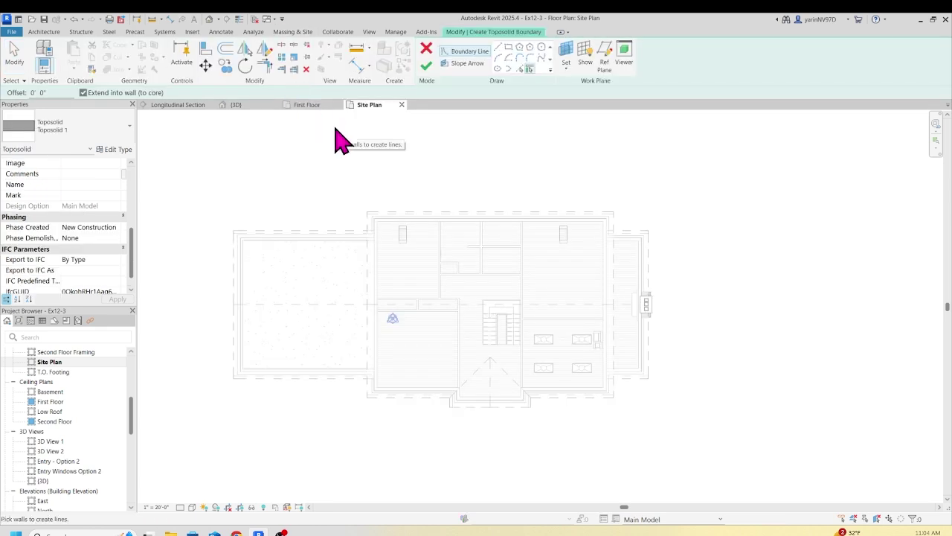
scroll(353, 309, down, 3)
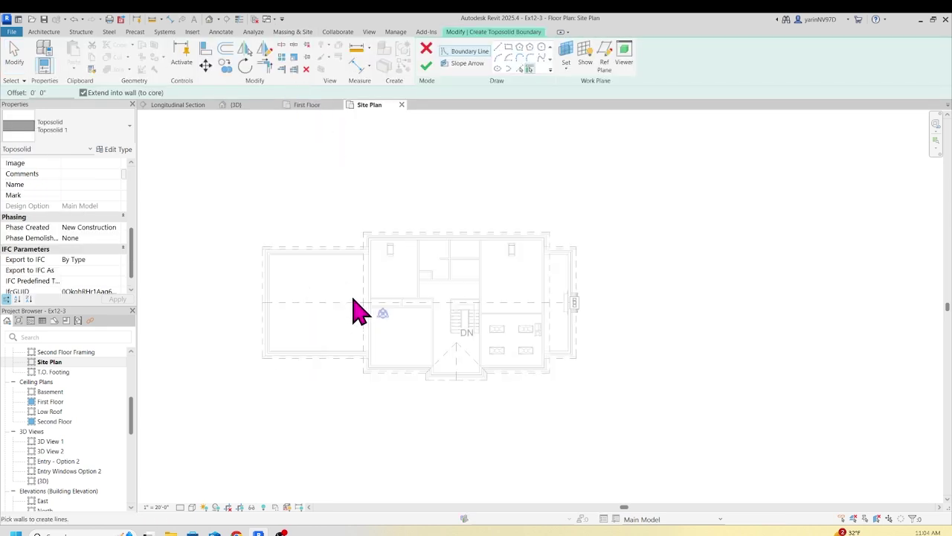
scroll(354, 310, down, 1)
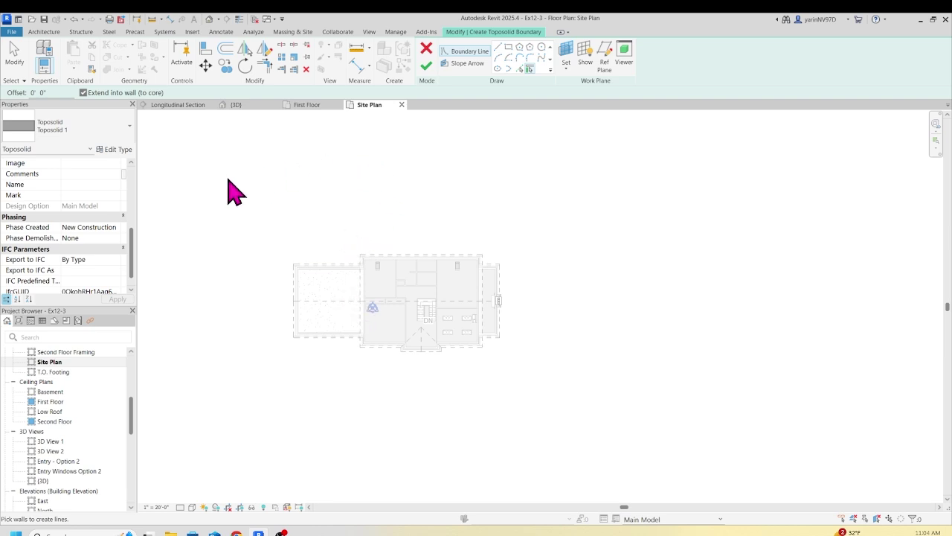
click(509, 50)
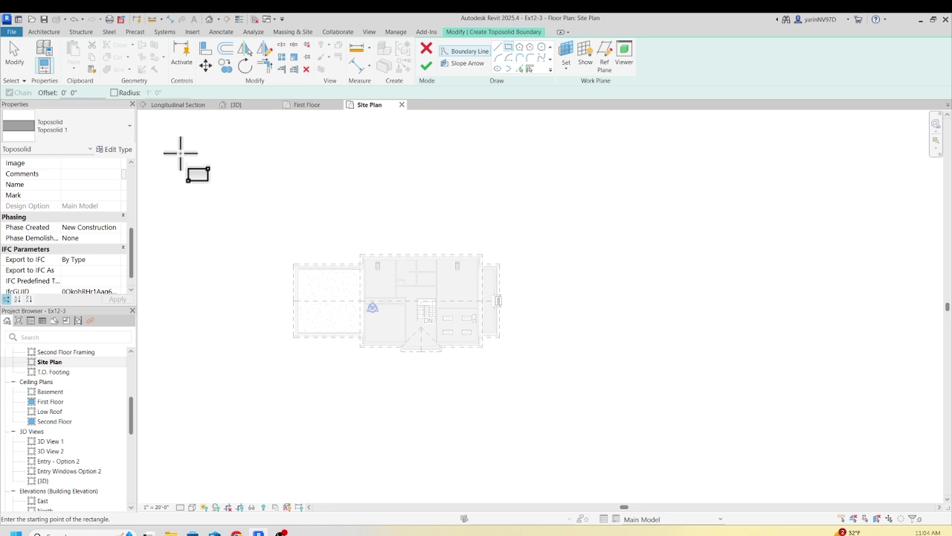
click(180, 153)
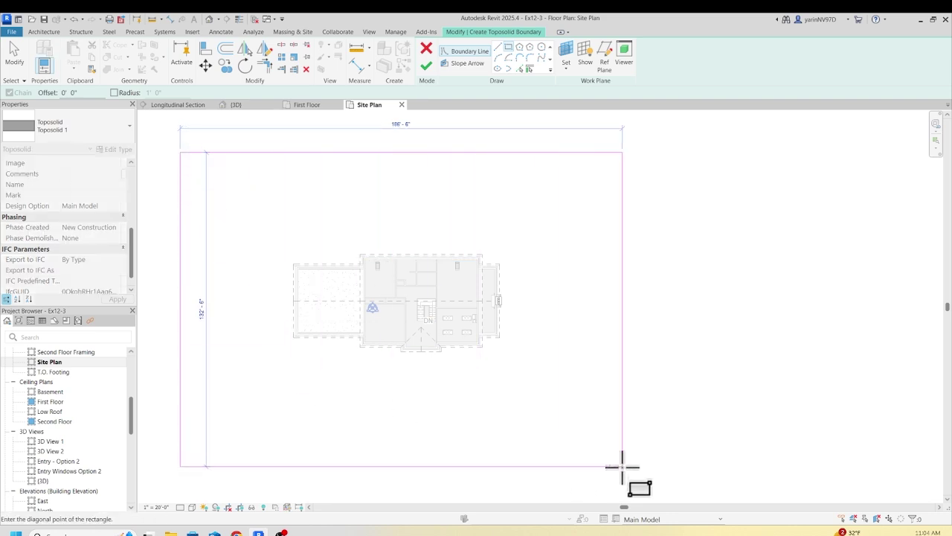
click(700, 472)
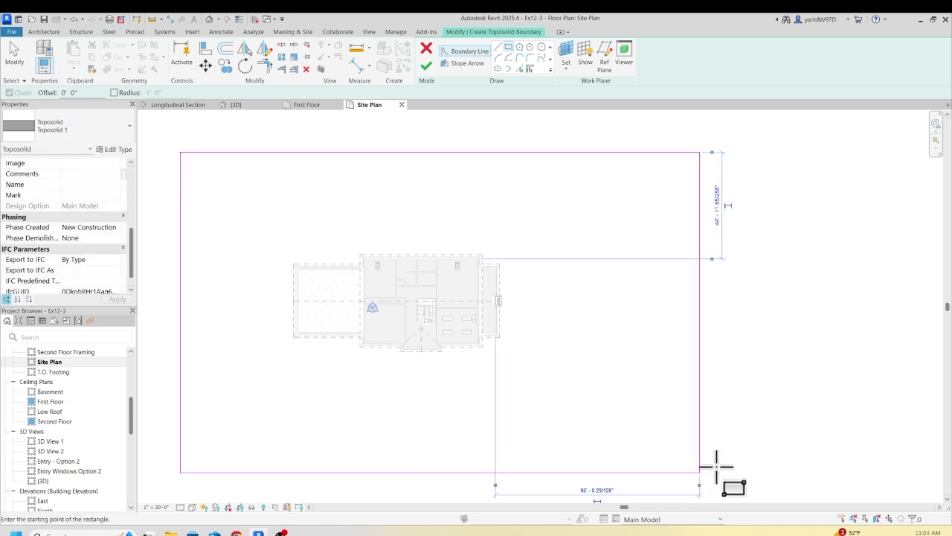
Finish the toposolid boundary sketch without attaching the walls to the toposolid's bottom.
click(427, 69)
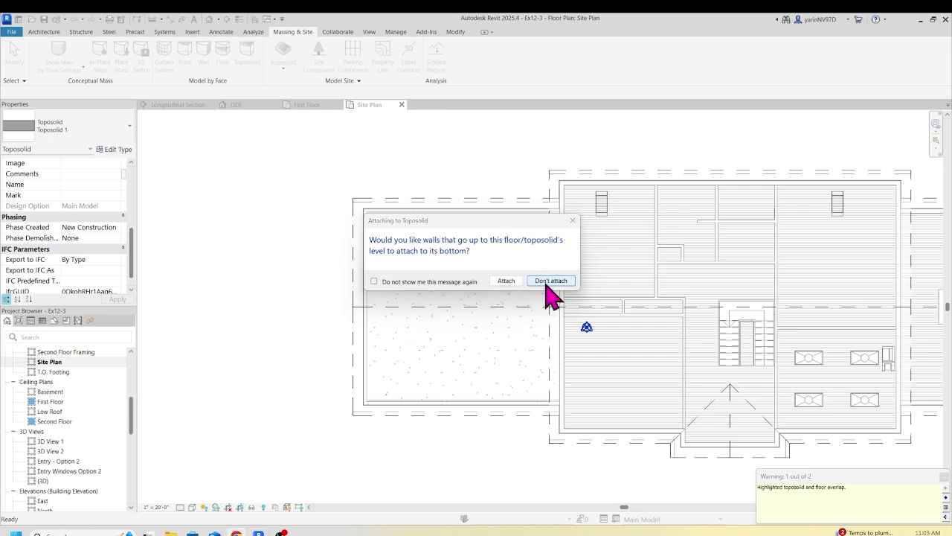
click(549, 282)
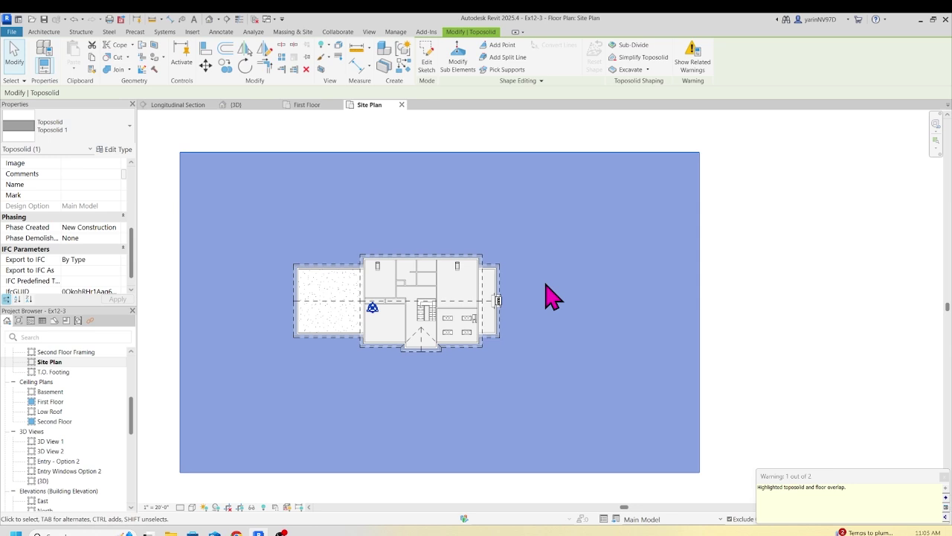
key(Escape)
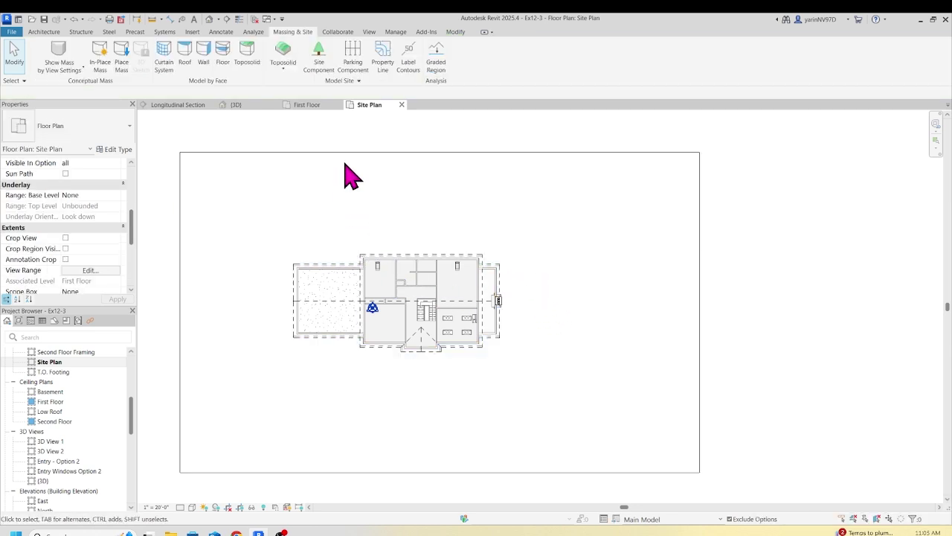
Examine the new toposolid in the default 3D view and its height against the levels in the North elevation.
click(248, 109)
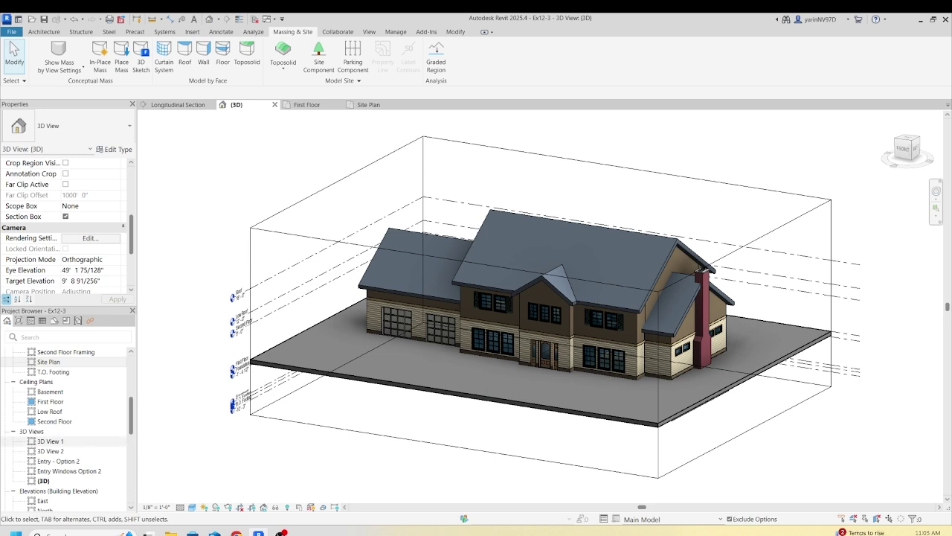
scroll(106, 455, down, 5)
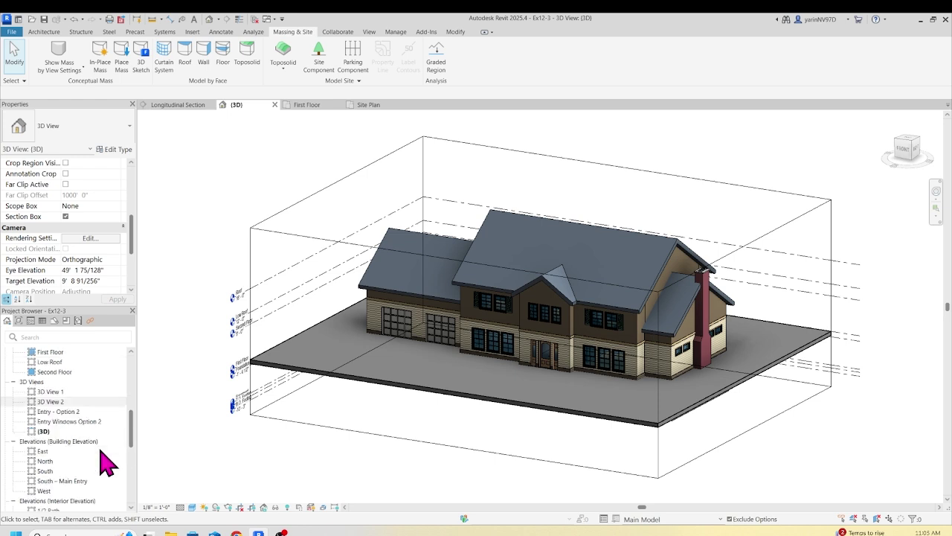
scroll(106, 462, down, 3)
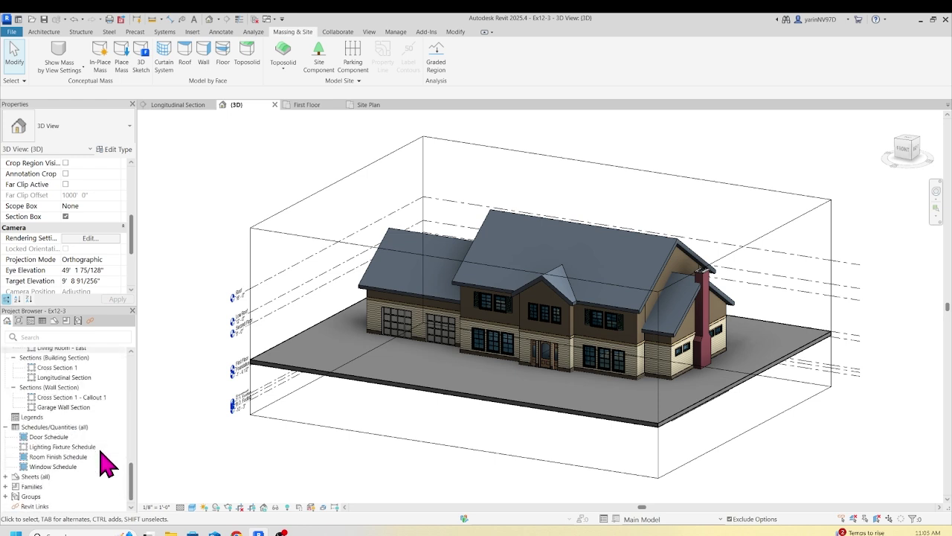
scroll(102, 447, up, 5)
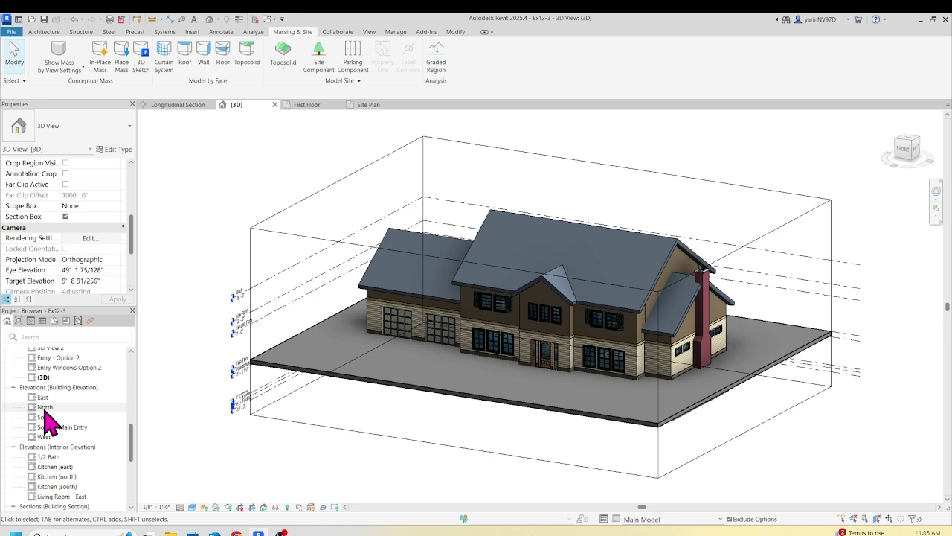
double_click(45, 408)
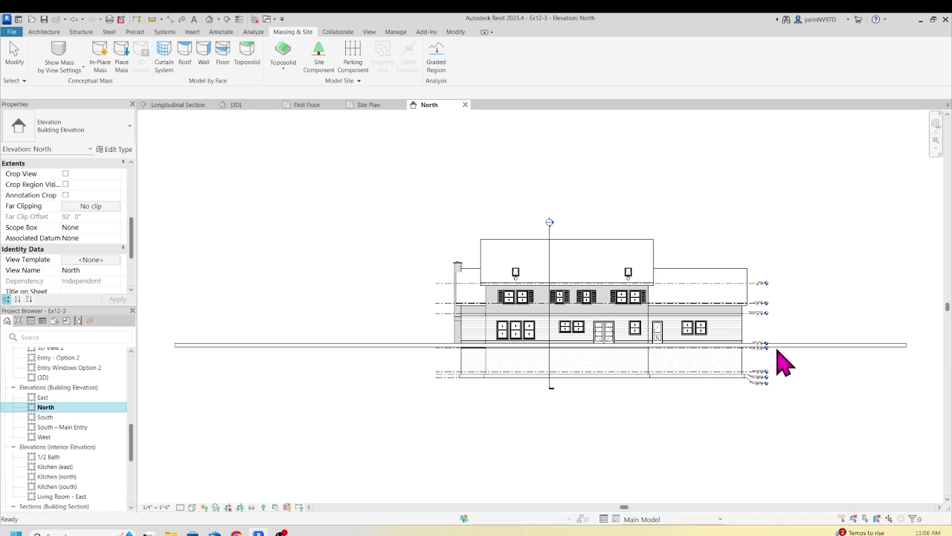
scroll(780, 362, up, 4)
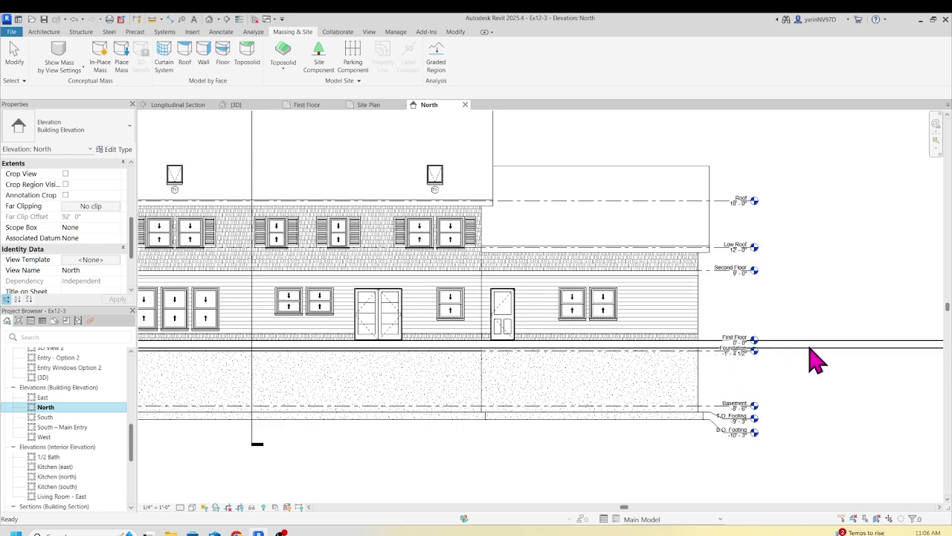
scroll(811, 361, down, 5)
From the Site Plan, assign the Earth material to the Structure layer of the toposolid's Toposolid 1 type.
click(368, 104)
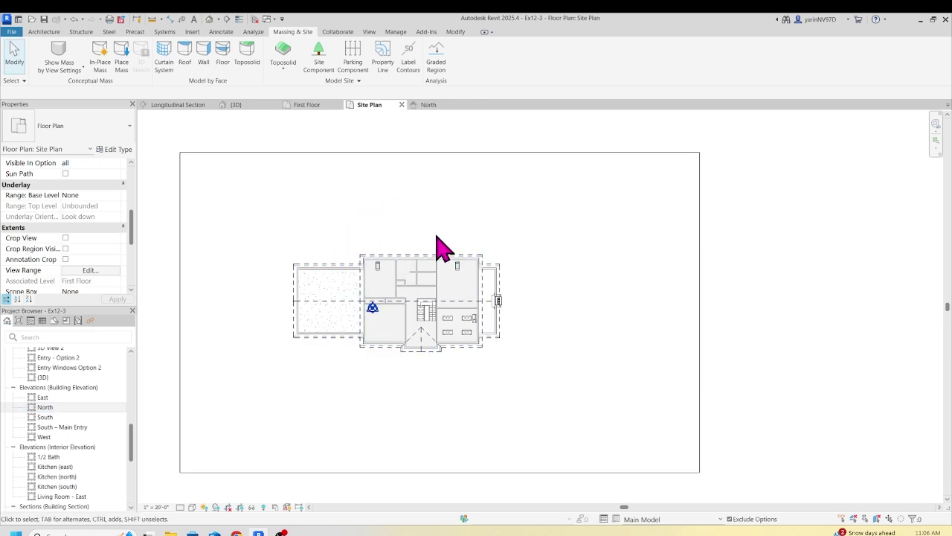
click(427, 159)
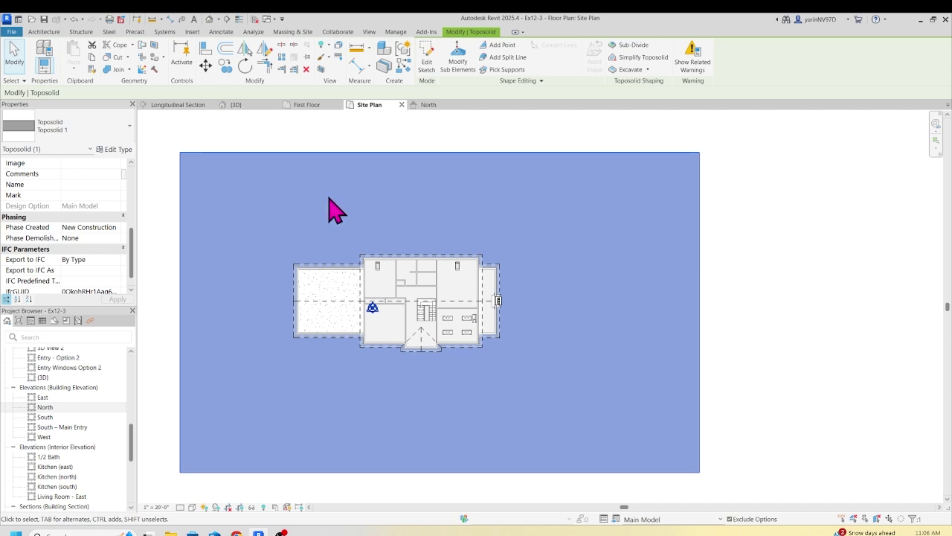
click(111, 153)
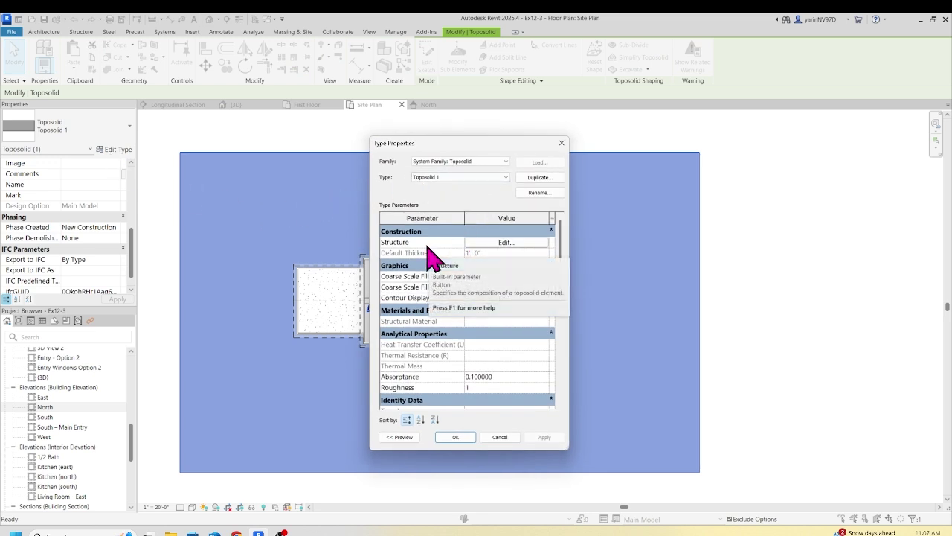
click(505, 242)
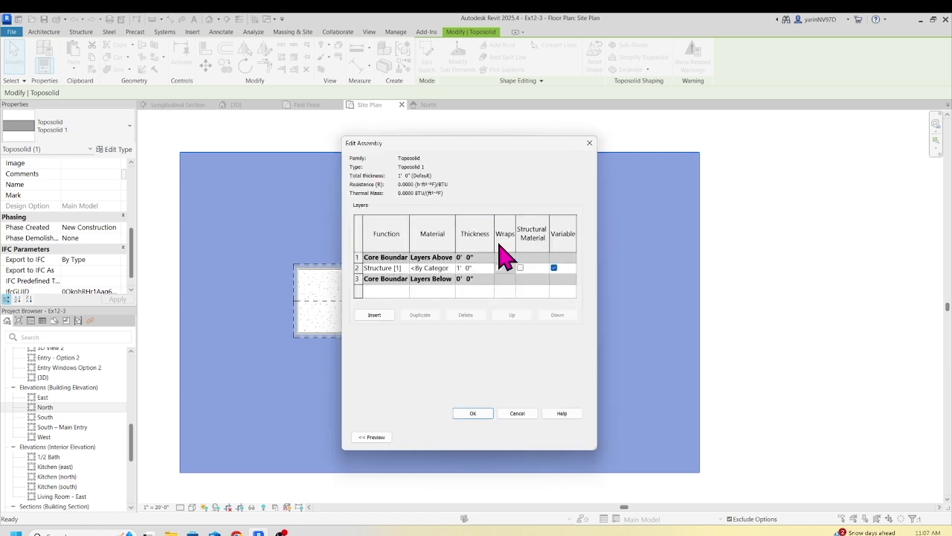
click(437, 269)
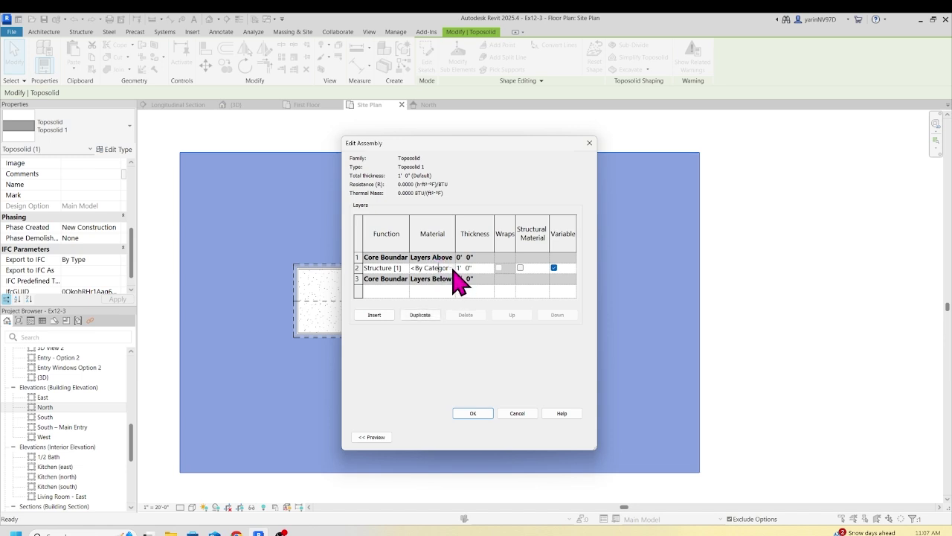
click(451, 267)
click(452, 267)
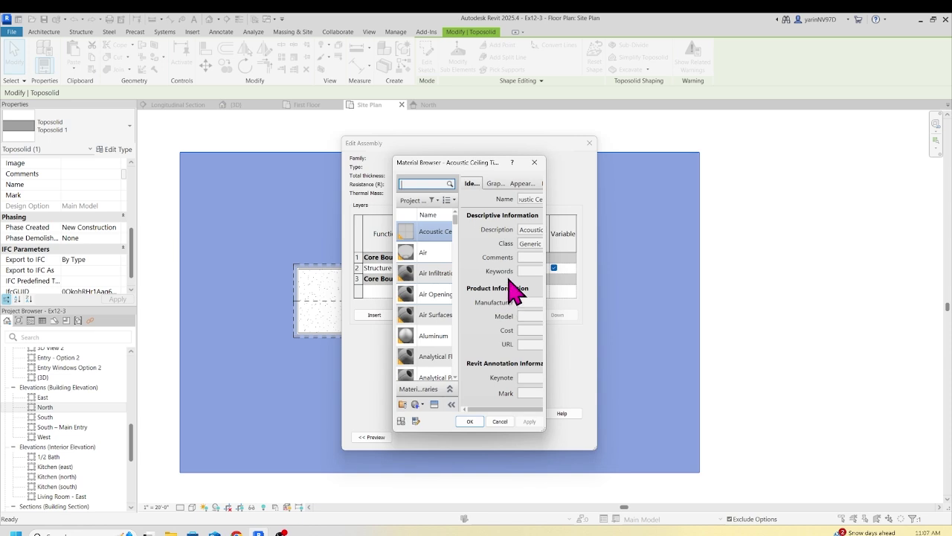
scroll(435, 283, down, 3)
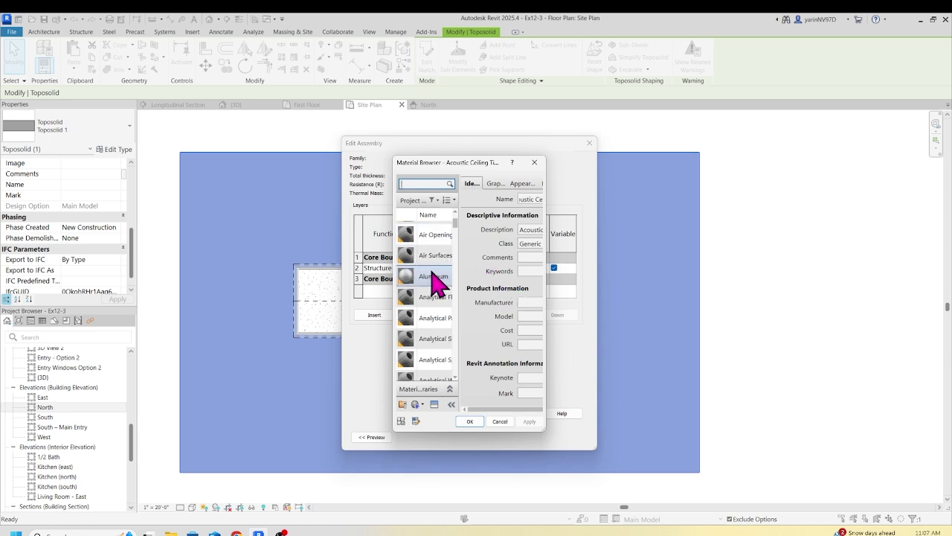
scroll(436, 283, down, 3)
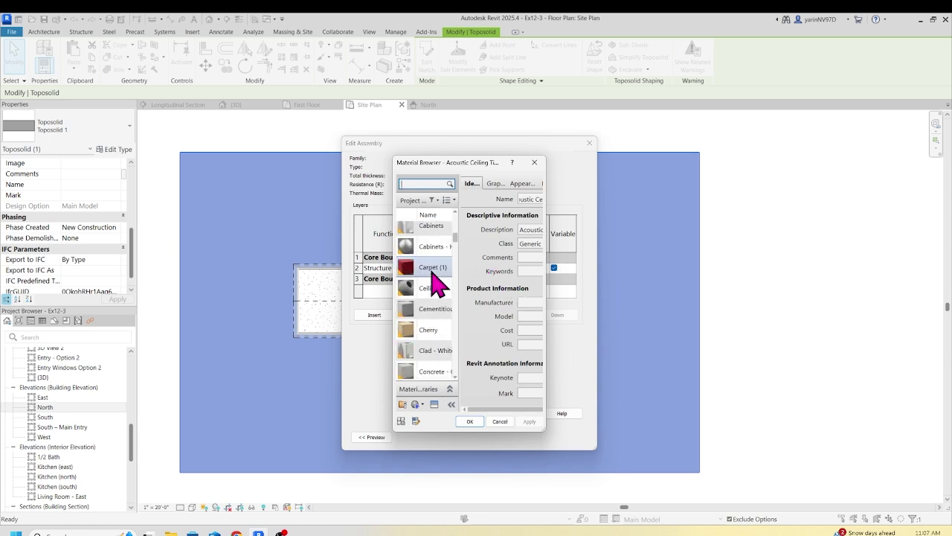
scroll(436, 283, down, 8)
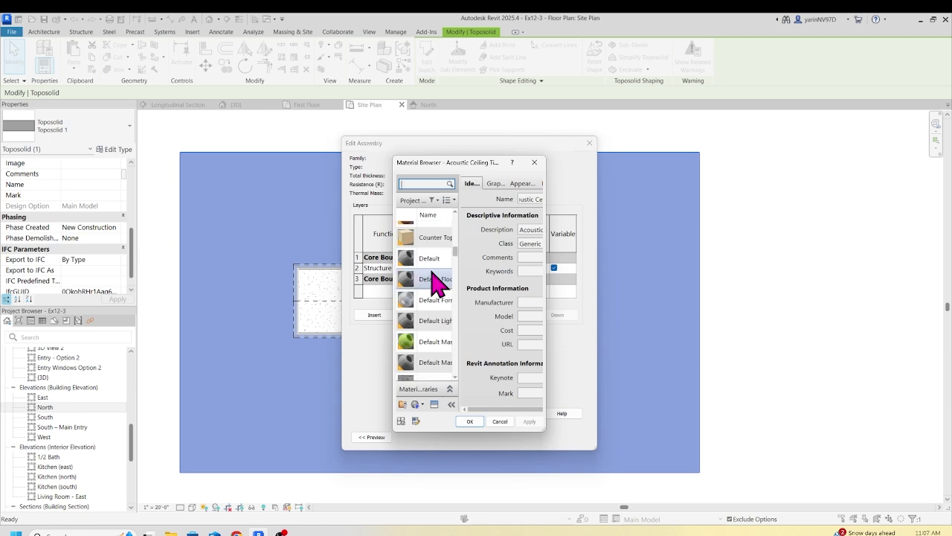
scroll(435, 283, down, 5)
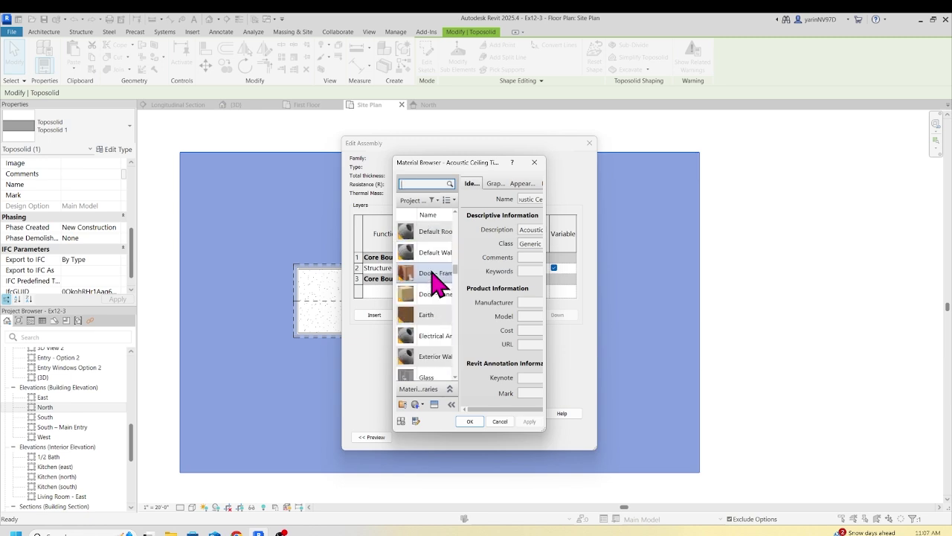
click(429, 319)
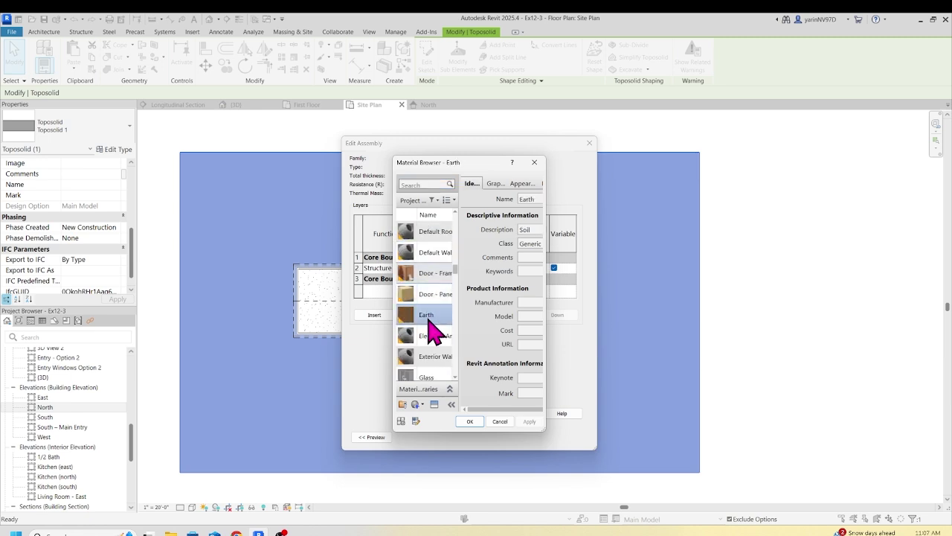
click(470, 421)
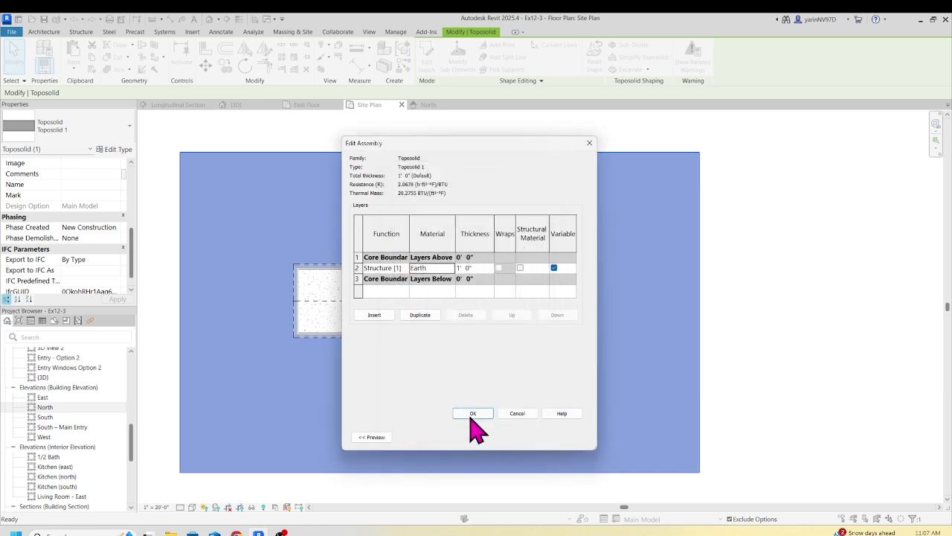
Set the Earth layer's thickness to 10' in the toposolid's assembly and apply the type changes, accepting the overlap.
click(476, 269)
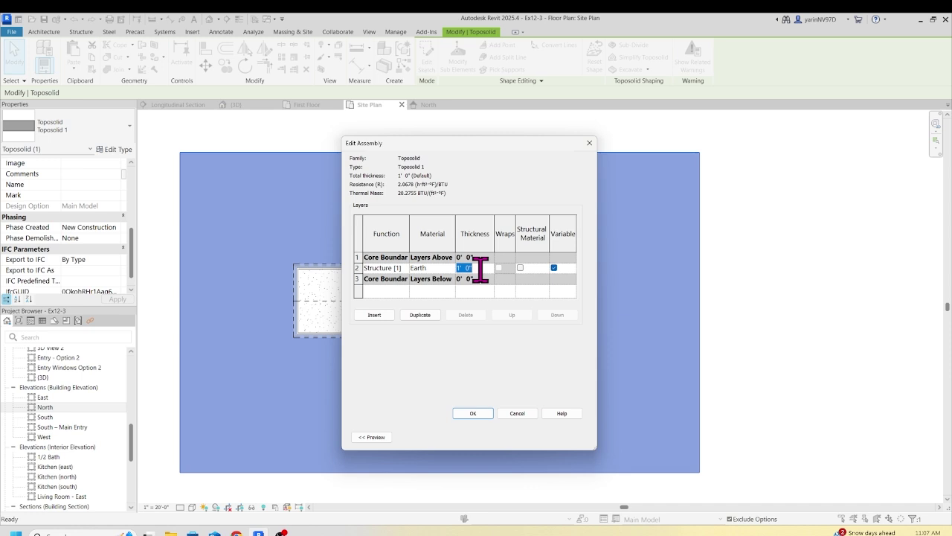
text(10)
key(Tab)
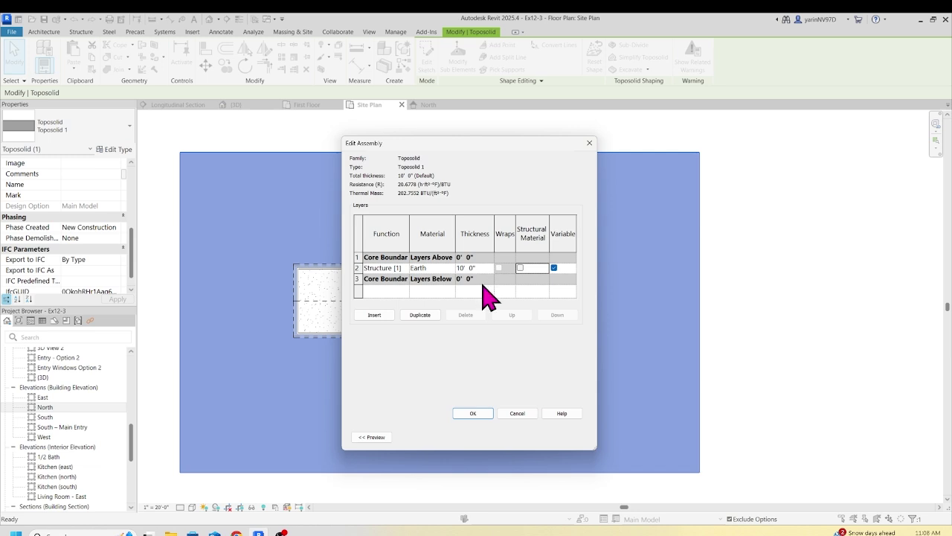
click(487, 414)
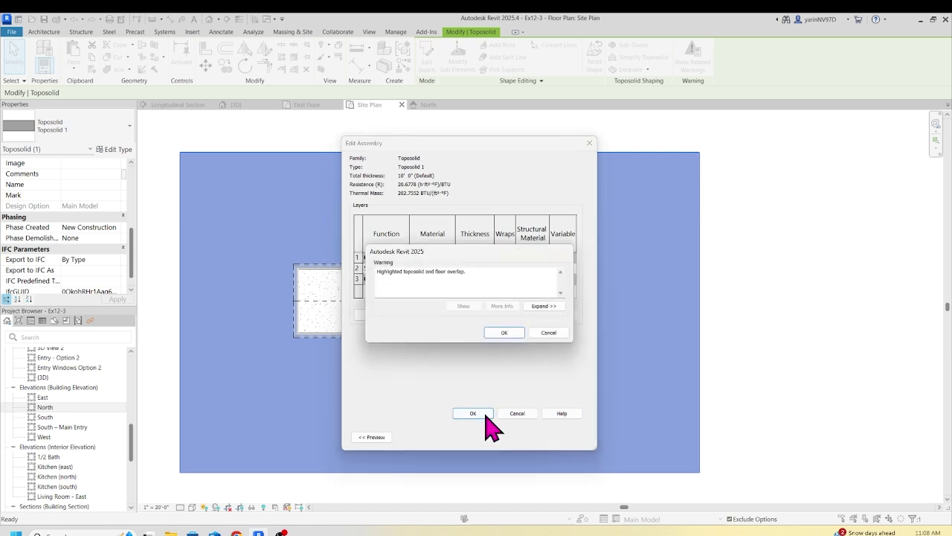
click(500, 333)
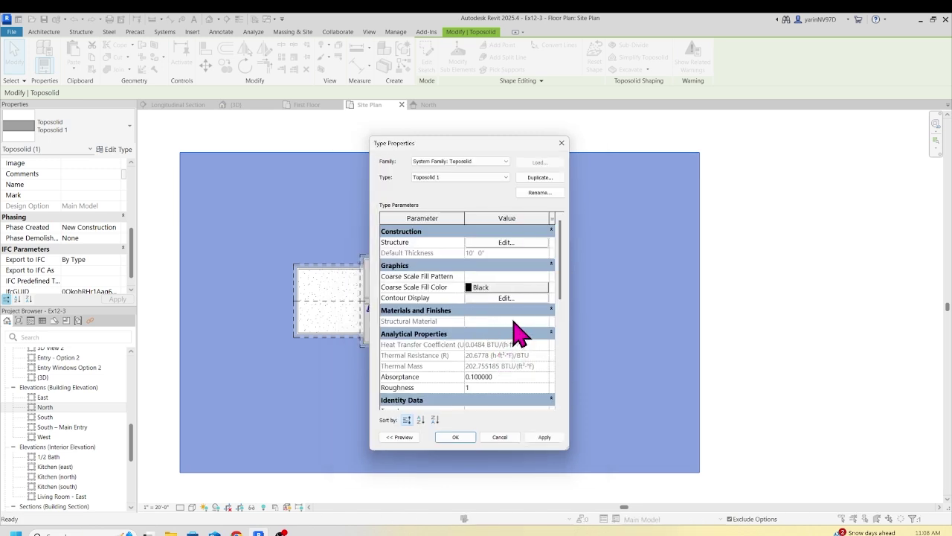
click(544, 438)
click(461, 439)
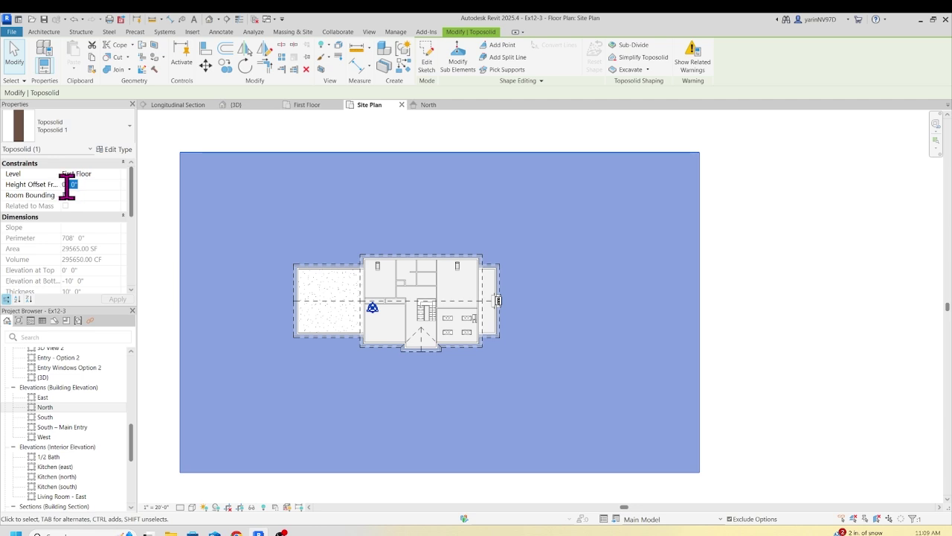
Set the toposolid's height offset from the First Floor level to -2' 6".
click(65, 183)
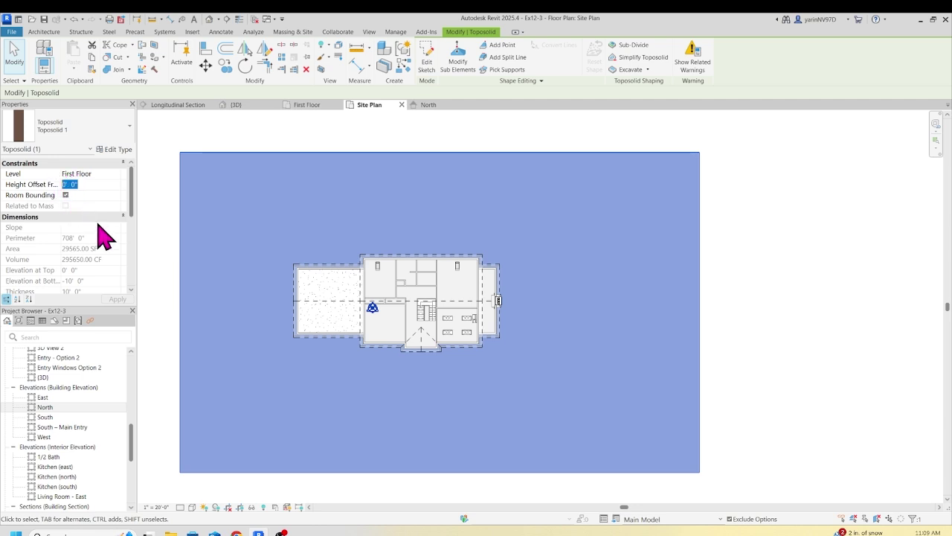
text(-2)
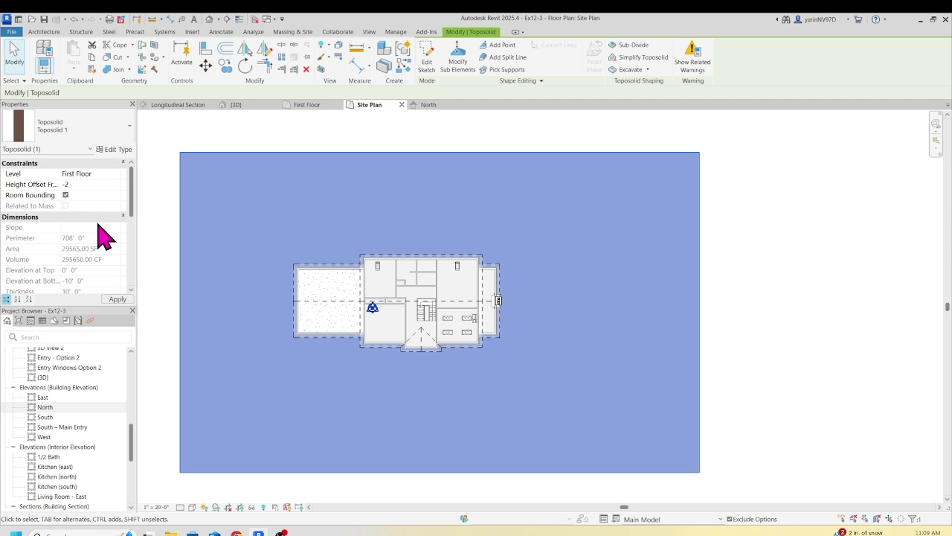
text( 6)
key(Return)
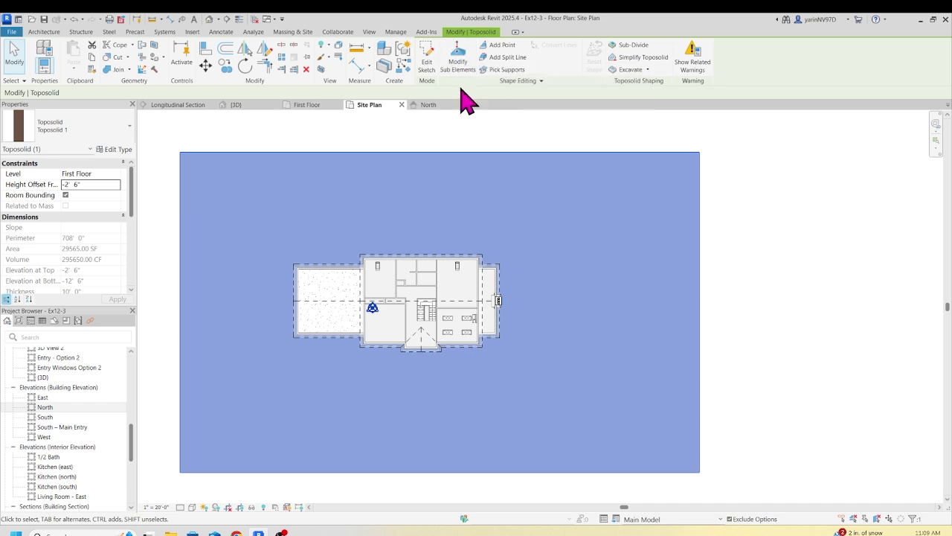
Add two shape points to the toposolid along the west wing's south wall, one at its outer corner and one near the main house.
click(503, 50)
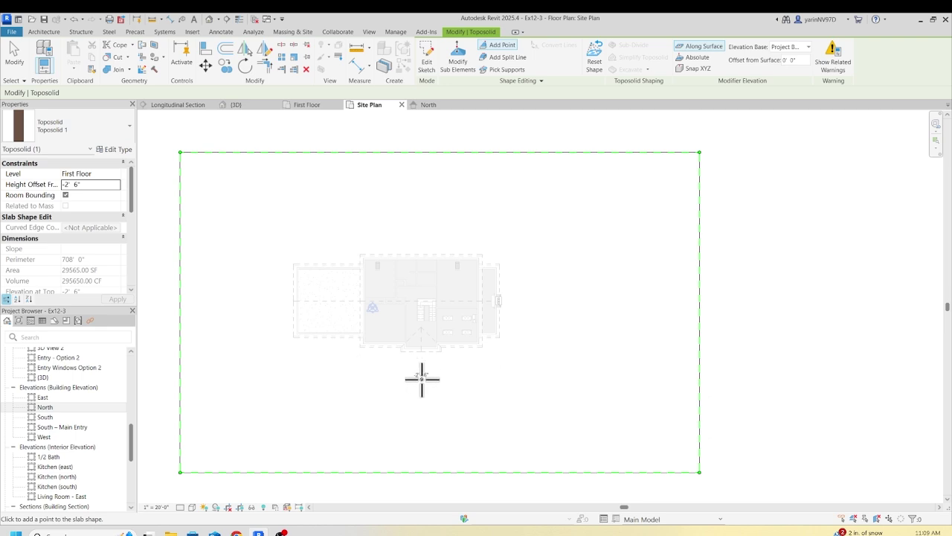
scroll(369, 376, up, 3)
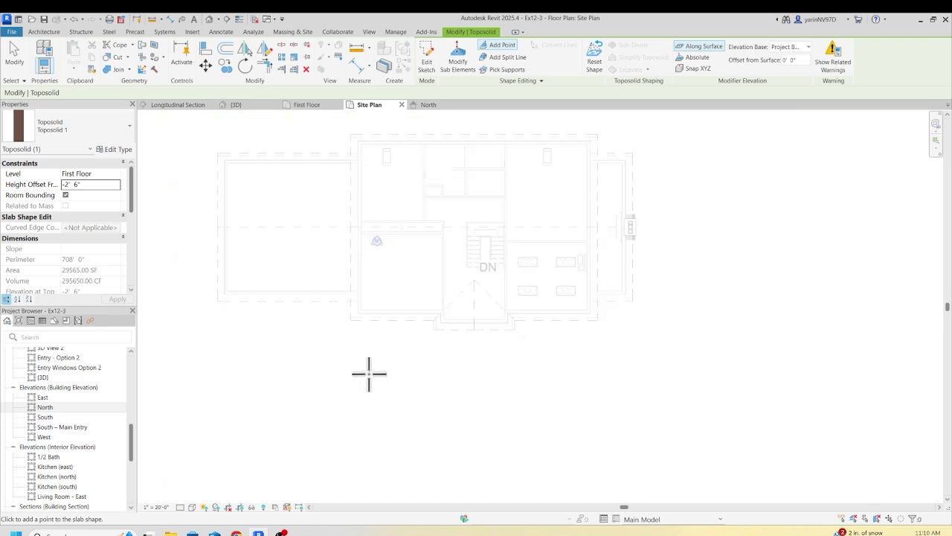
scroll(369, 376, down, 1)
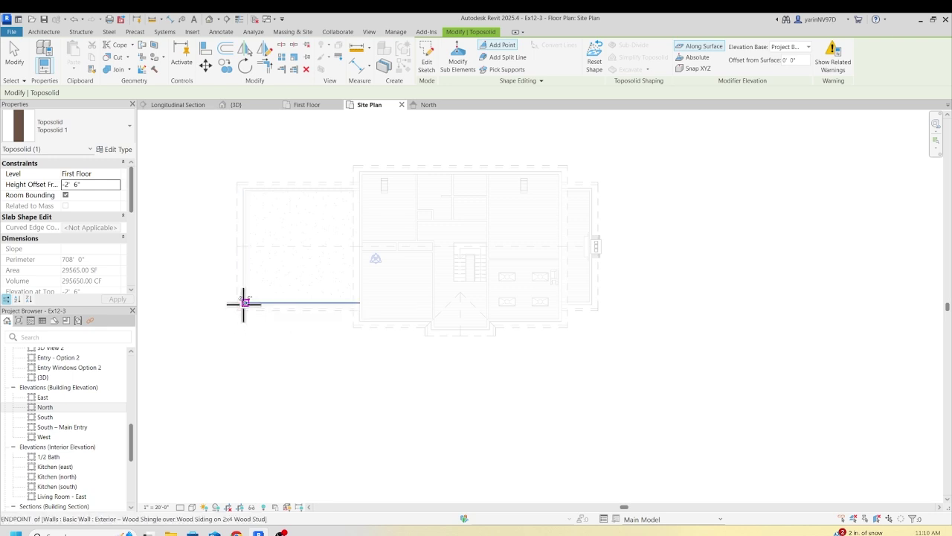
click(245, 303)
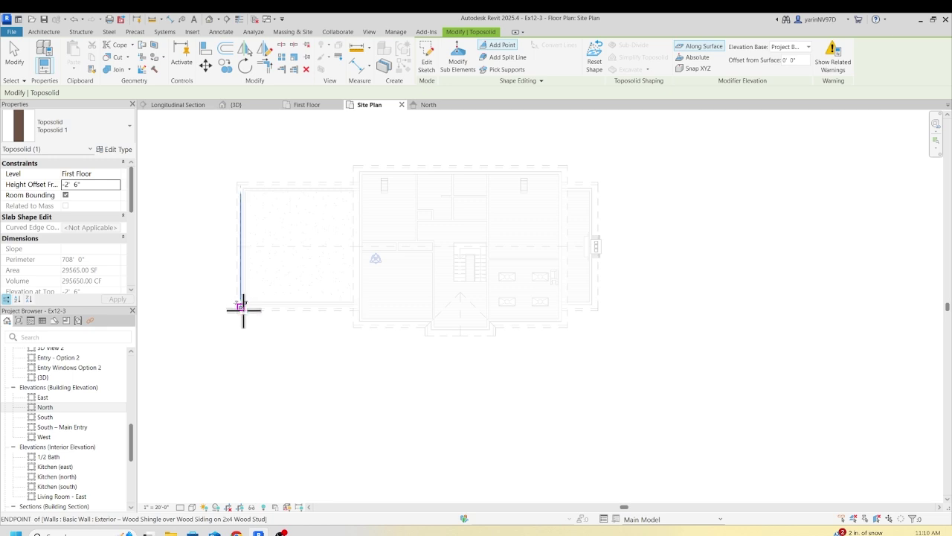
click(337, 303)
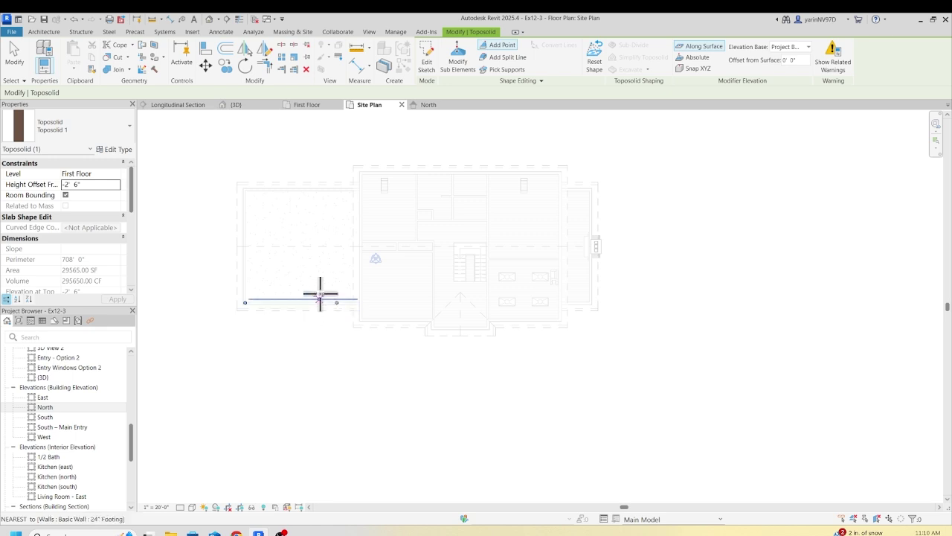
Set the elevation of both points along the west wing's south wall to 0.
click(458, 64)
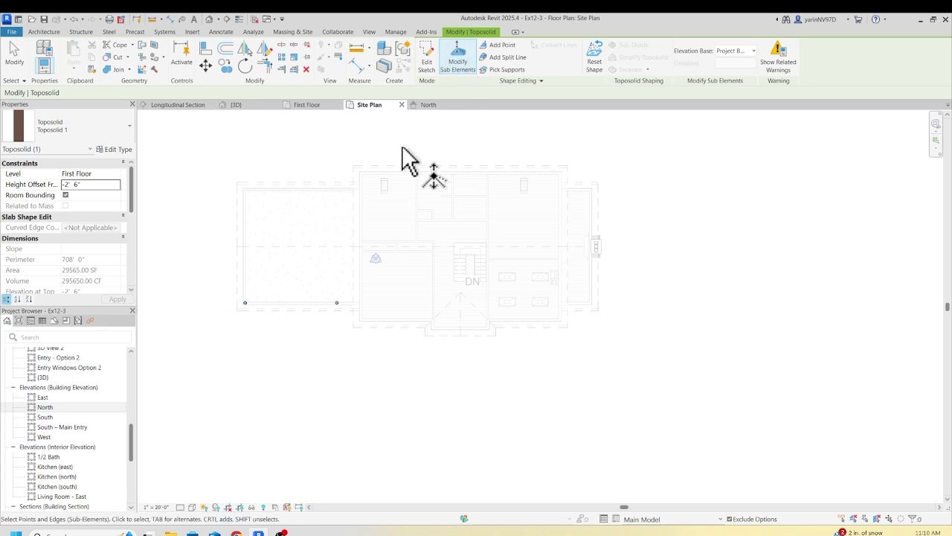
click(245, 303)
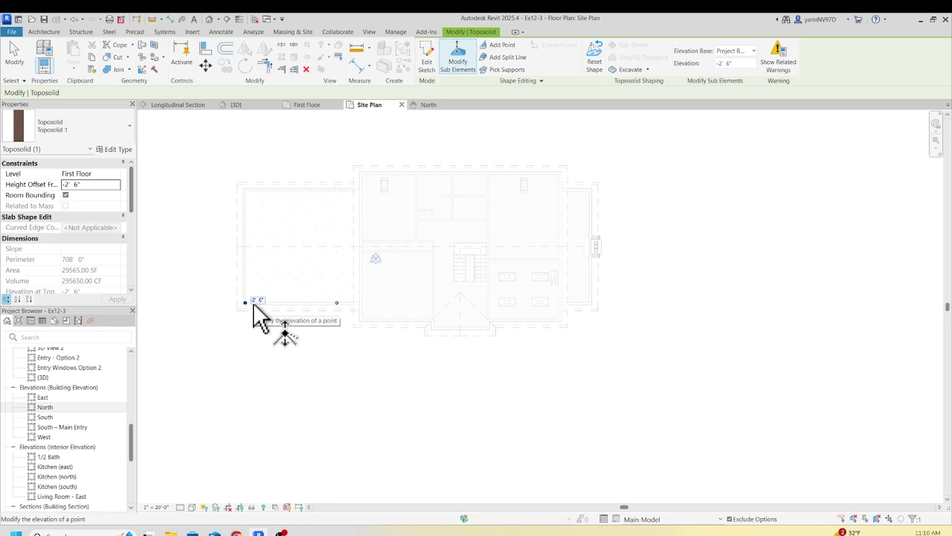
click(254, 300)
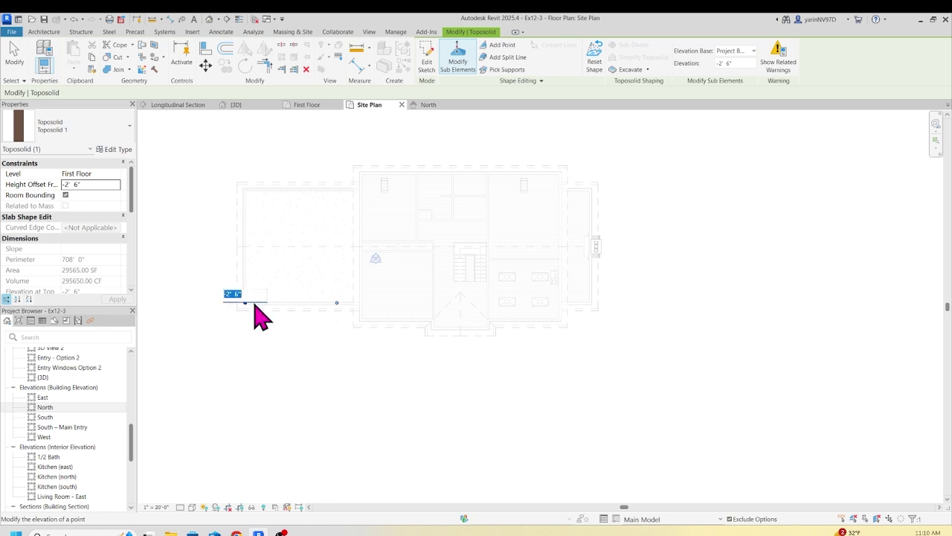
text(0)
key(Return)
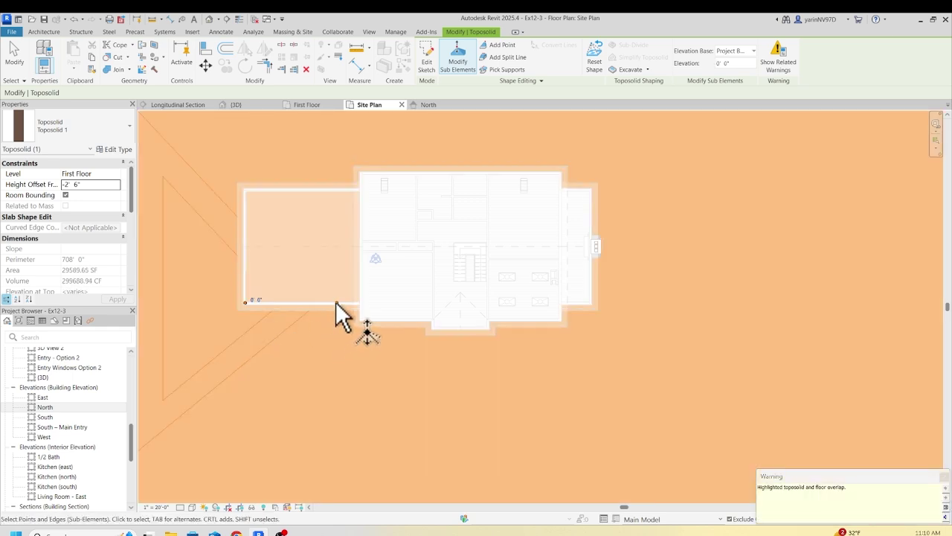
key(Escape)
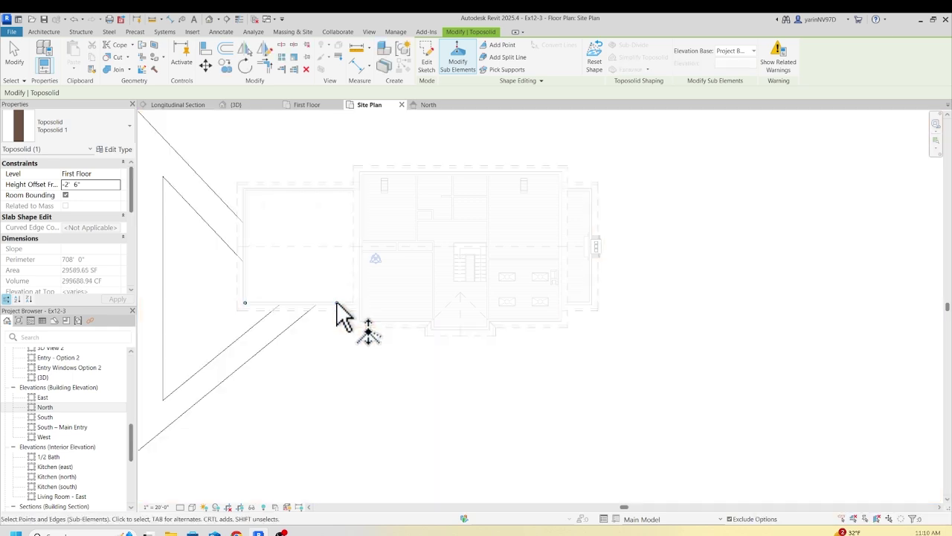
click(336, 302)
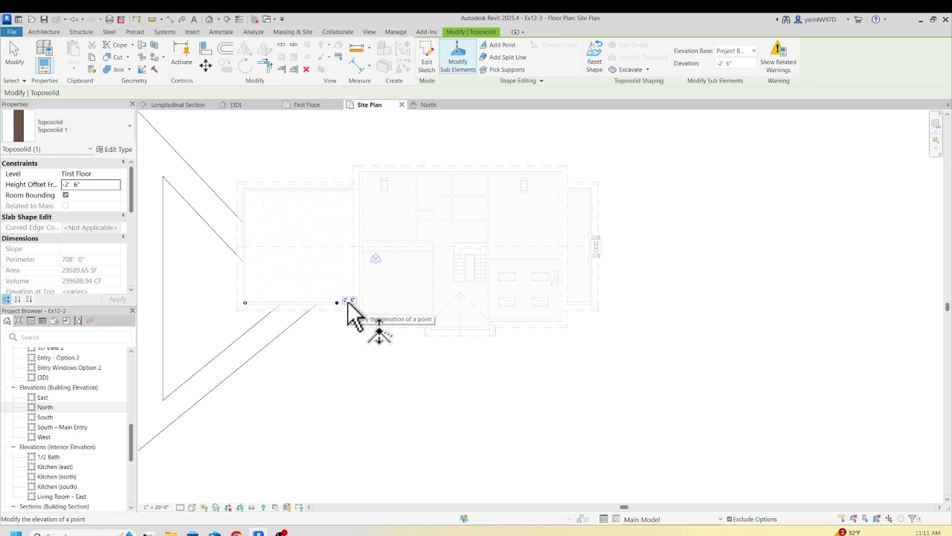
click(347, 302)
text(0)
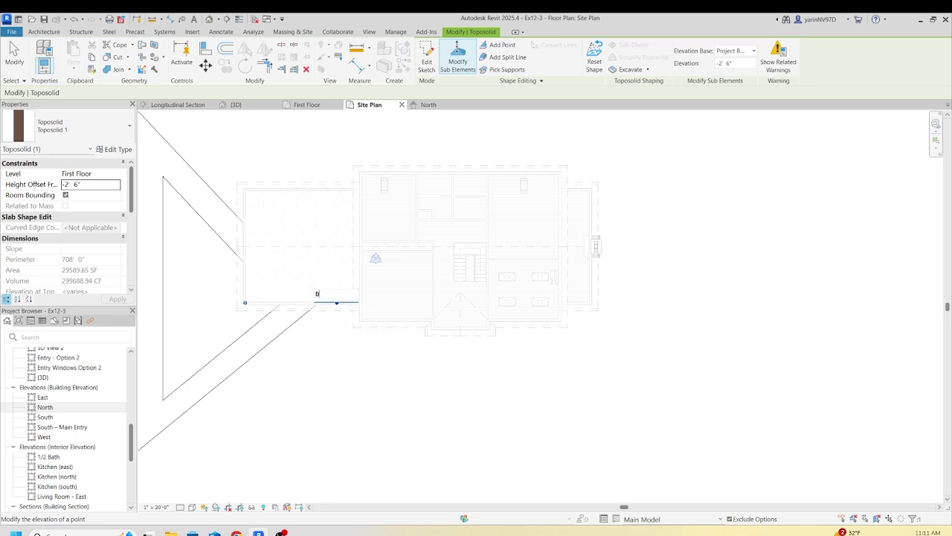
key(Return)
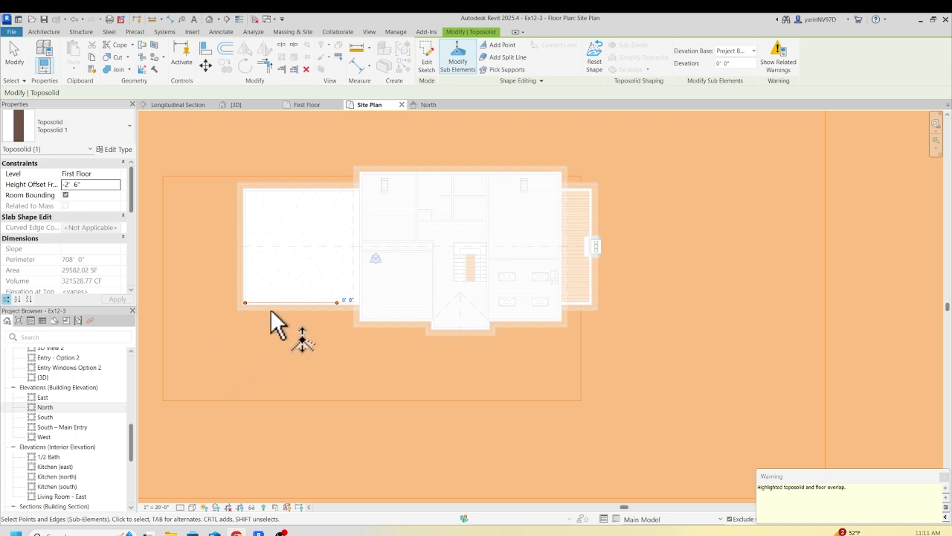
Add a ring of 15 shape points to the toposolid around the south, east and north sides of the house, ending beyond the northwest corner.
click(503, 46)
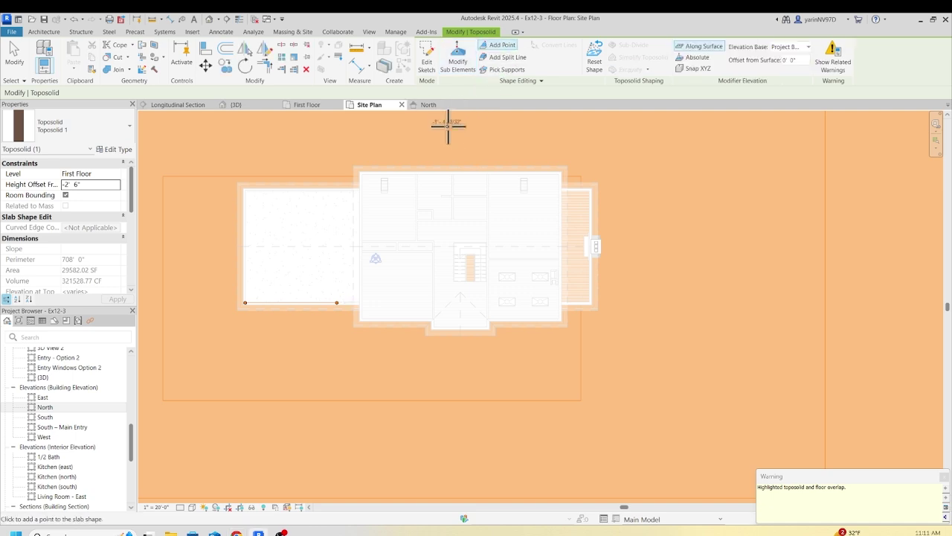
click(227, 328)
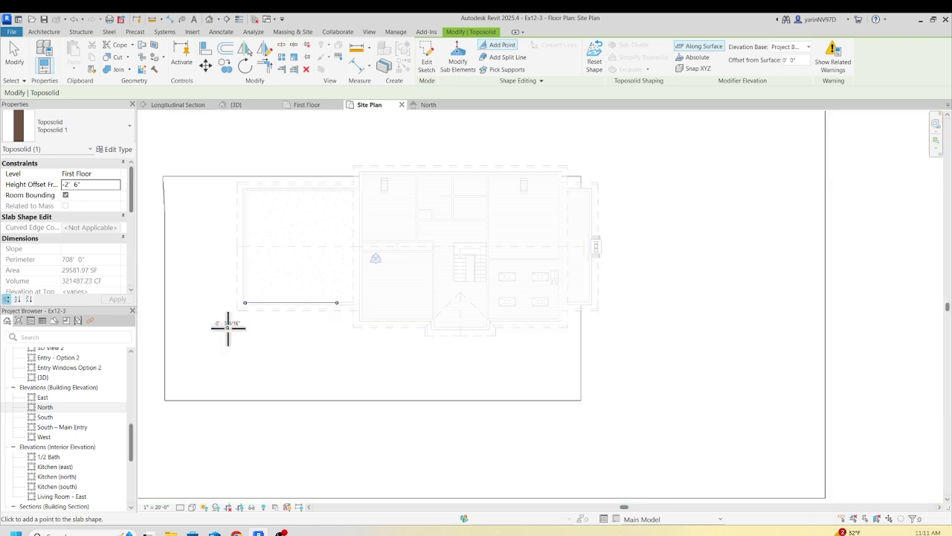
click(336, 338)
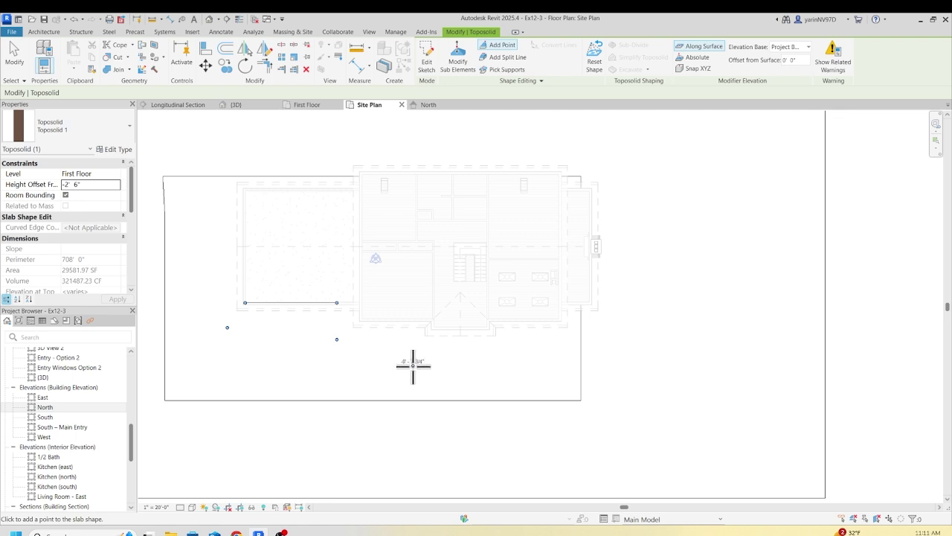
click(413, 364)
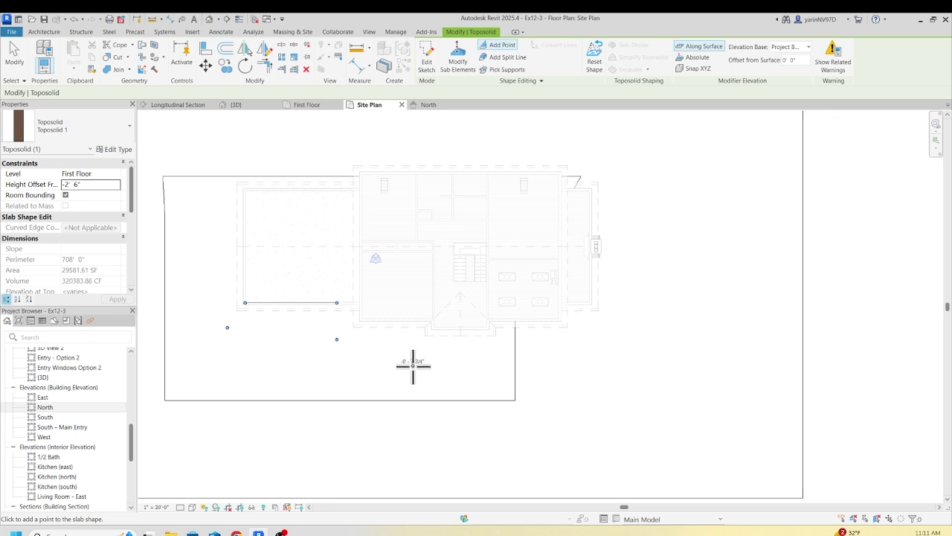
click(482, 369)
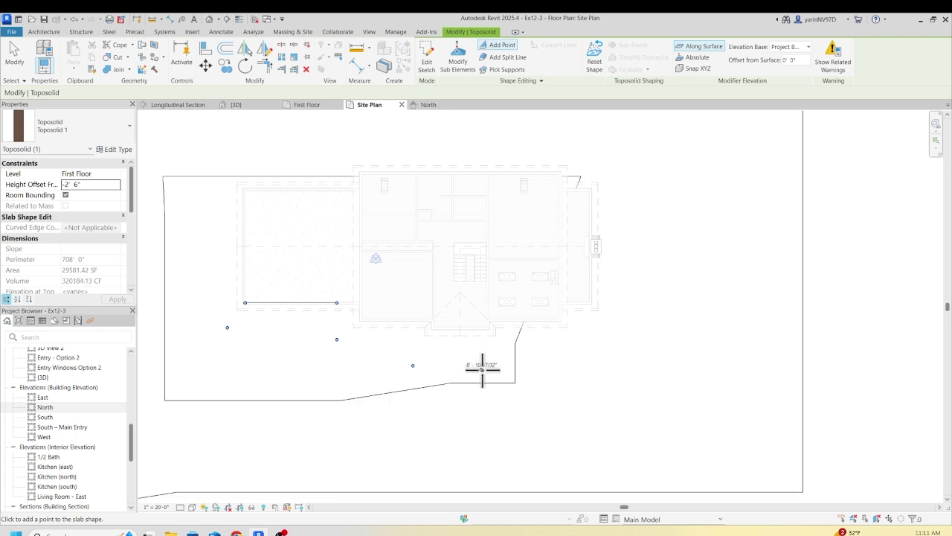
click(550, 369)
click(628, 361)
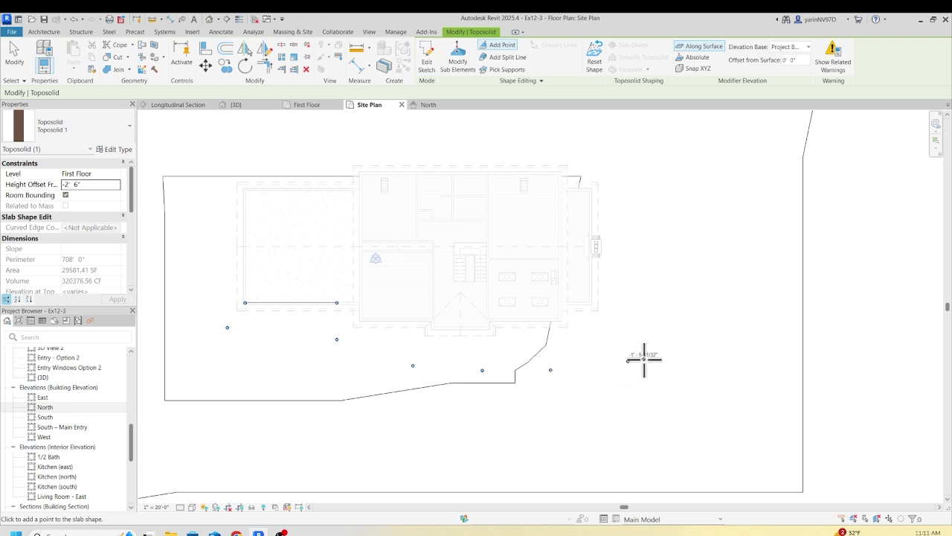
click(639, 301)
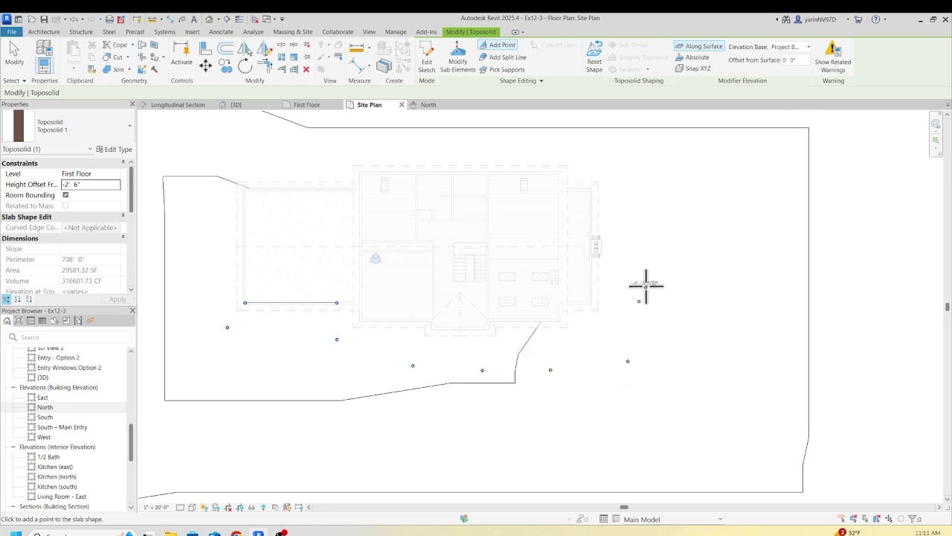
click(651, 240)
click(640, 168)
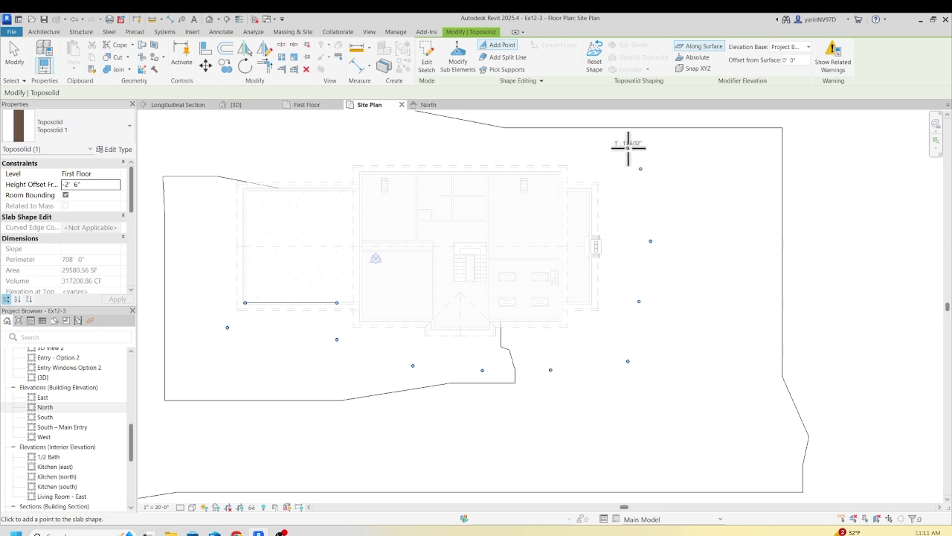
click(627, 144)
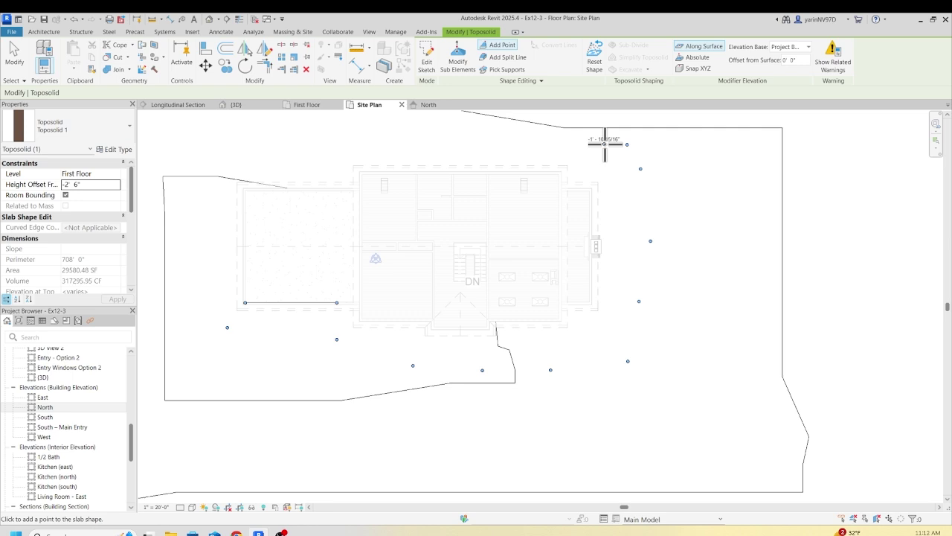
click(550, 141)
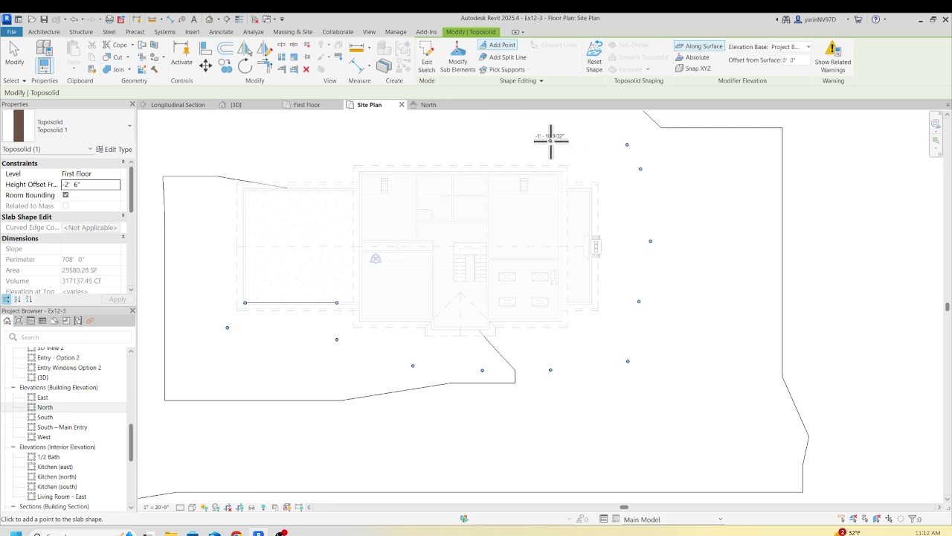
click(445, 139)
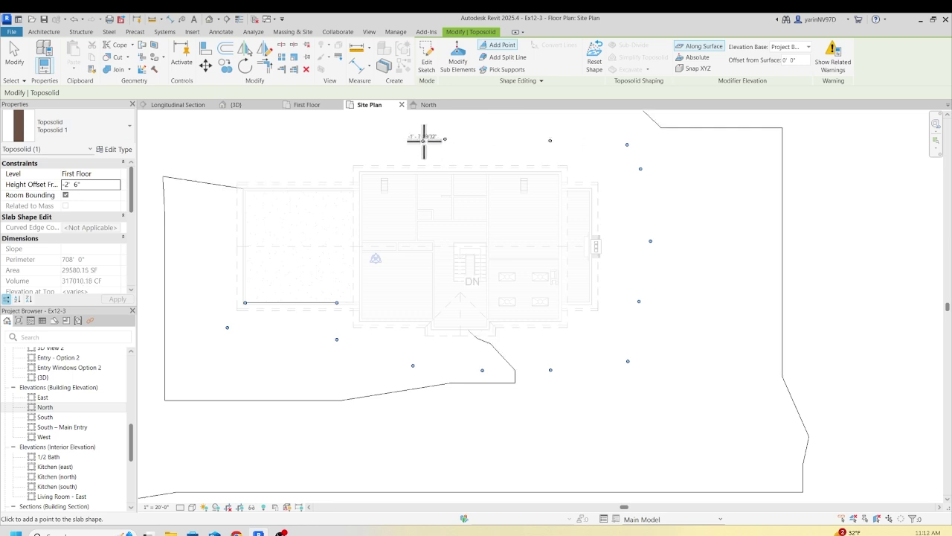
click(337, 142)
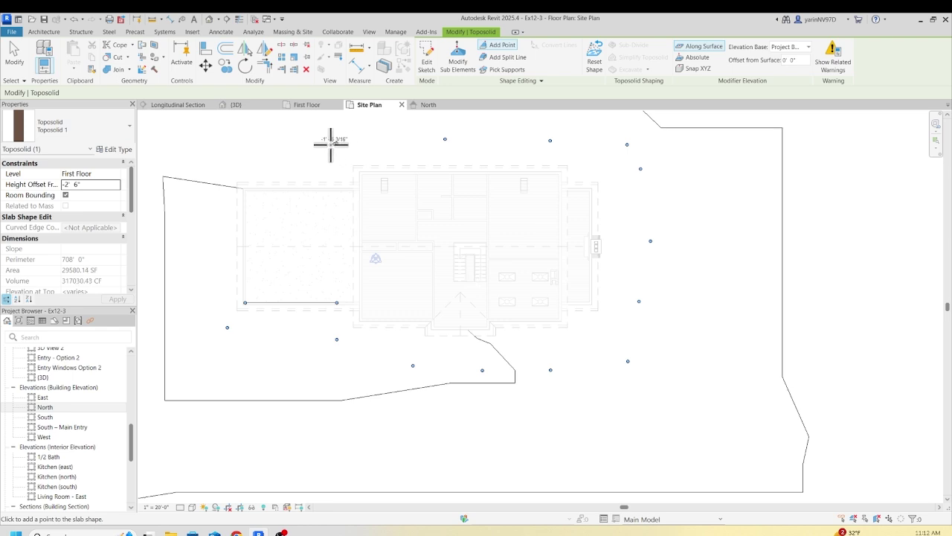
click(239, 150)
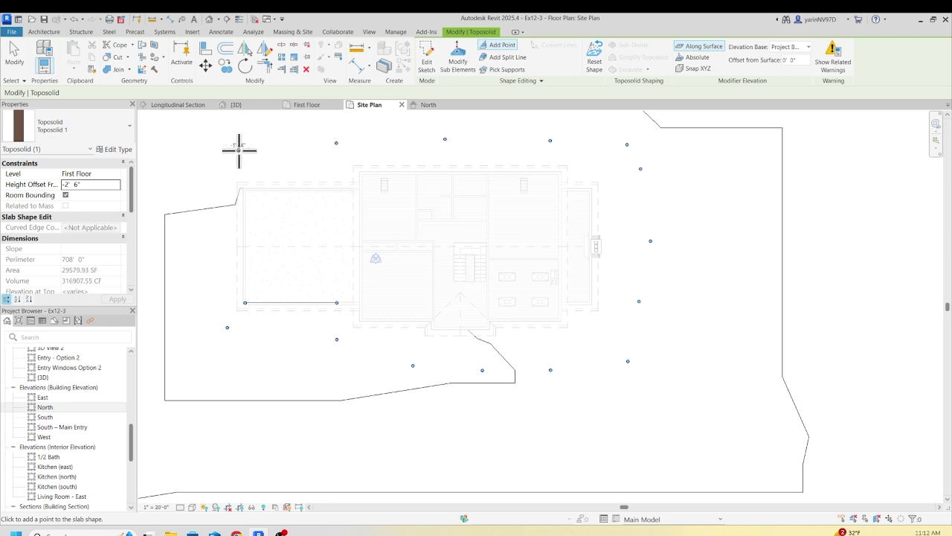
click(198, 169)
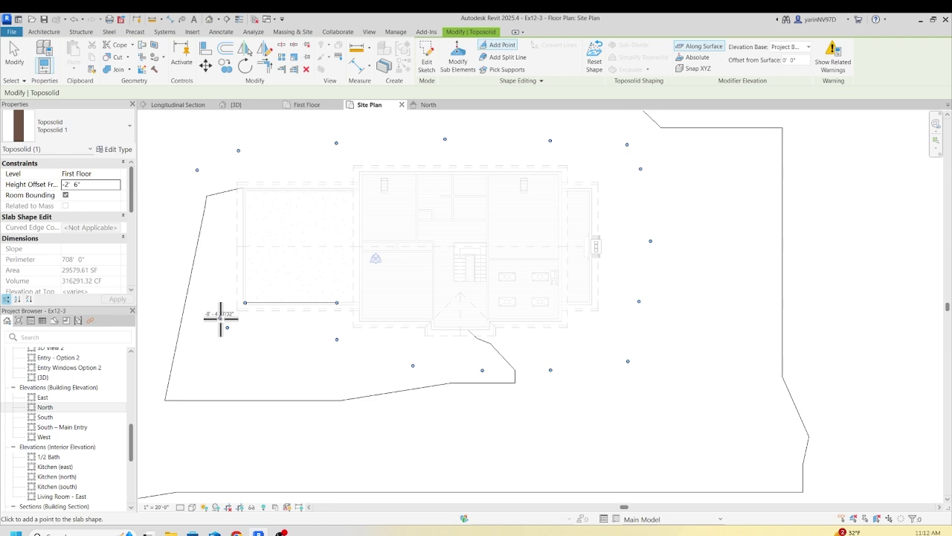
Set the elevation of the two ring points just south of the west wing to -1' 6".
click(465, 61)
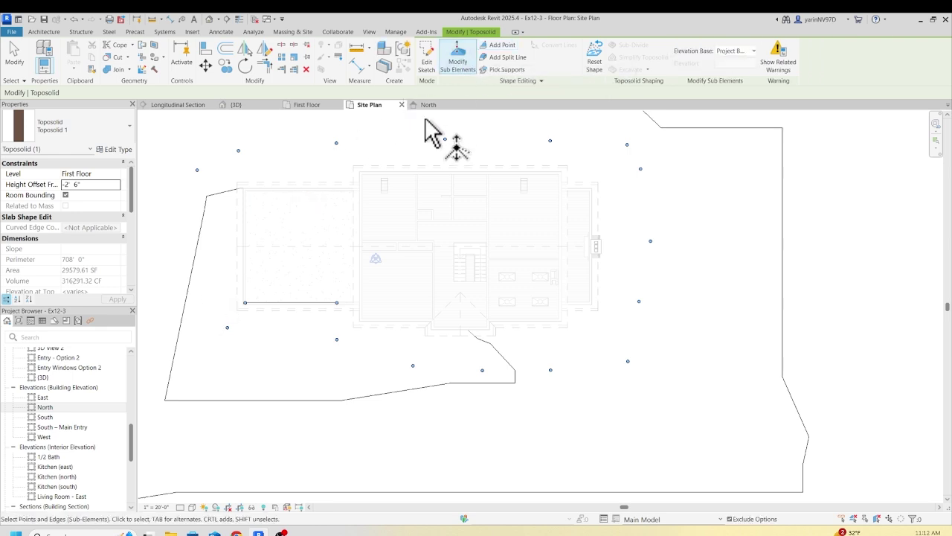
click(227, 328)
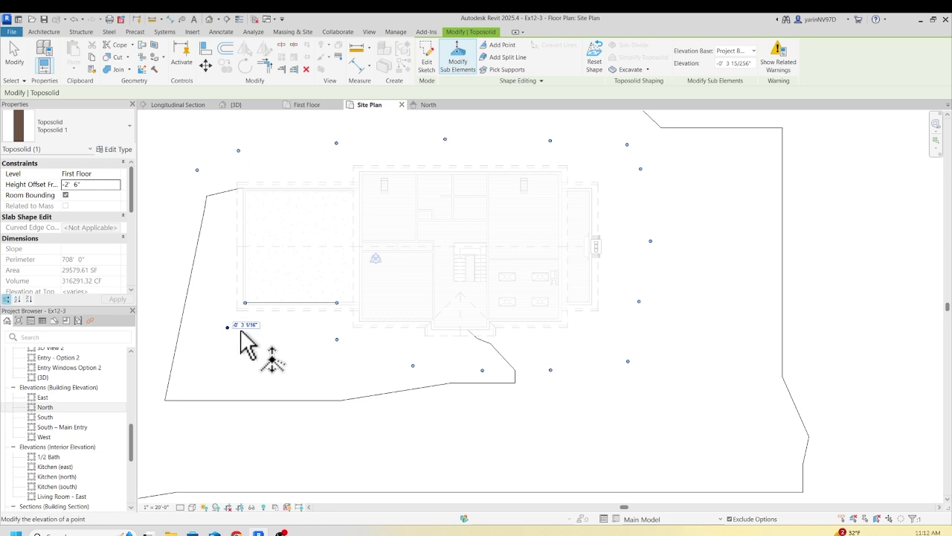
click(244, 325)
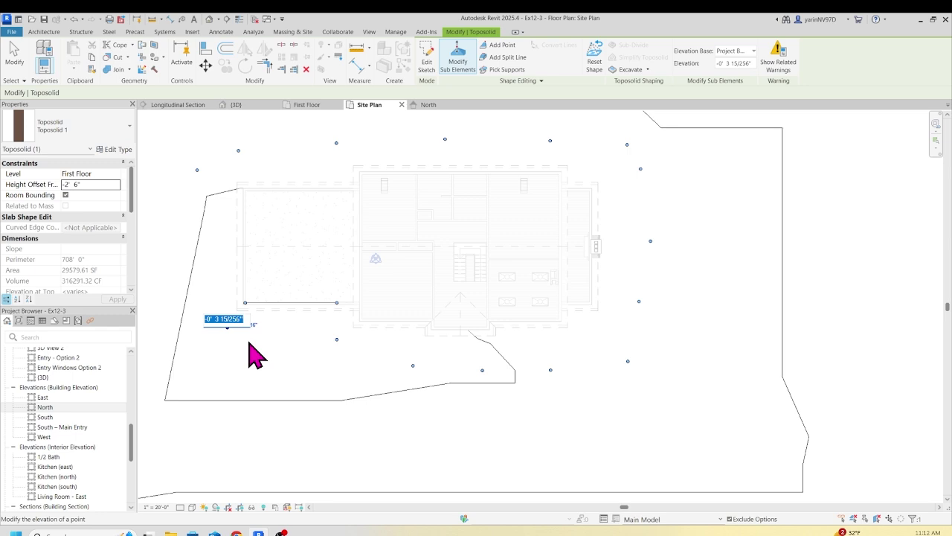
text(-1' 6)
key(Return)
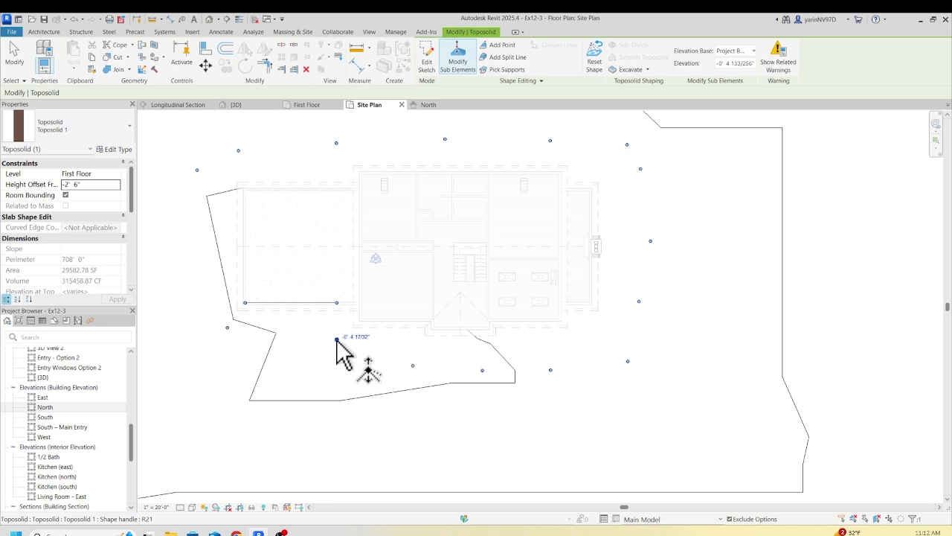
click(353, 338)
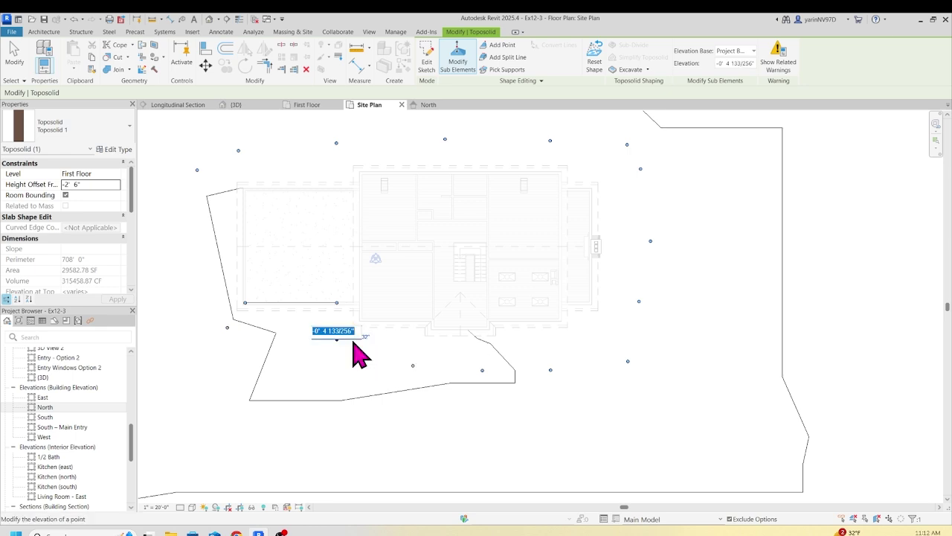
text(-)
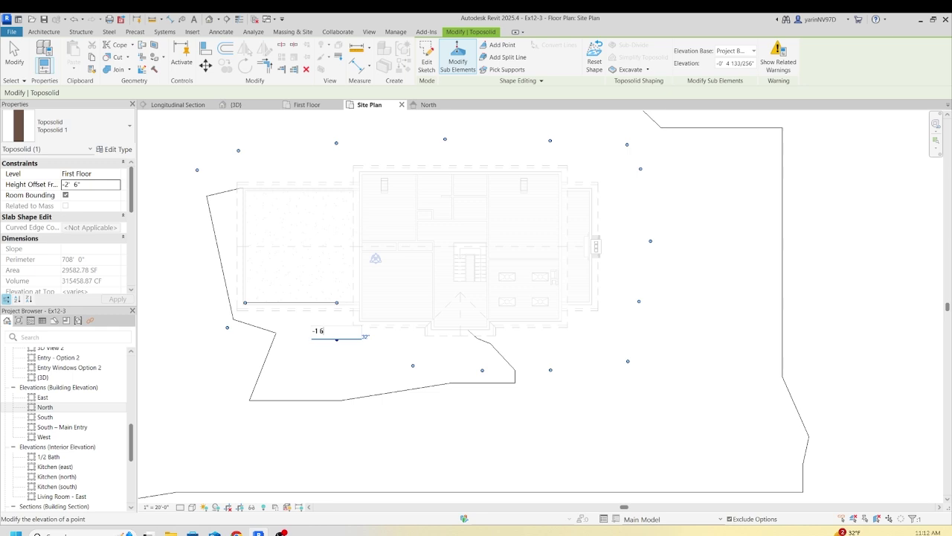
text(1 6)
key(Return)
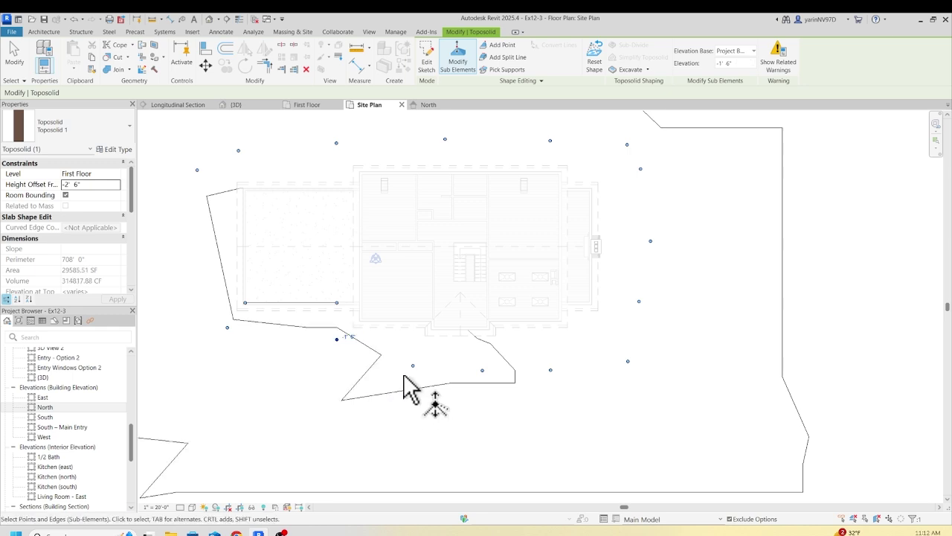
Set the elevation of the ring point southeast of the front entry, in front of the main house's east end, to -1' 0".
click(413, 367)
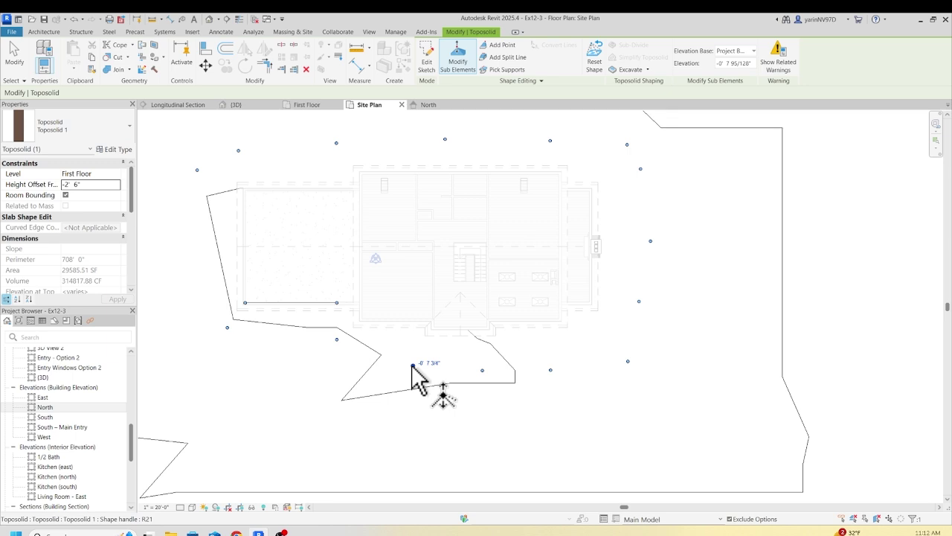
click(482, 369)
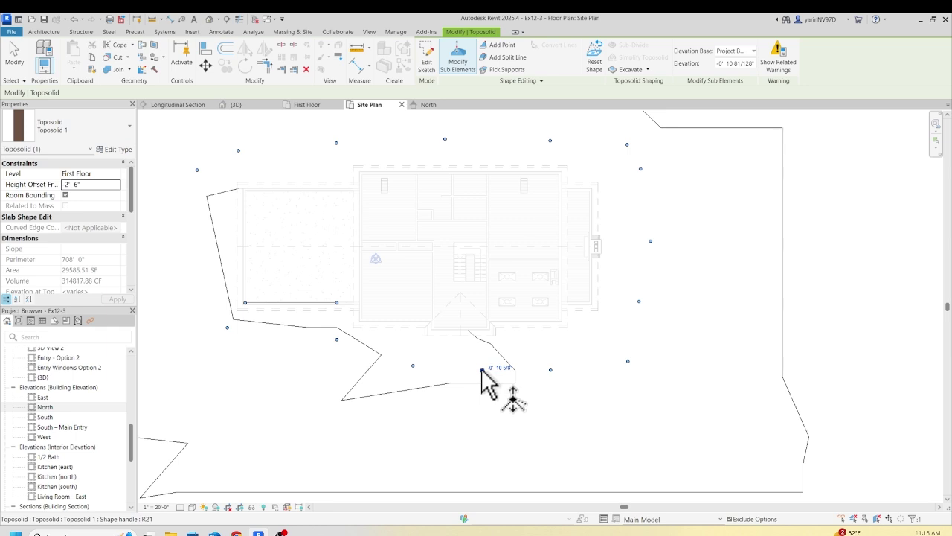
click(565, 369)
text(-)
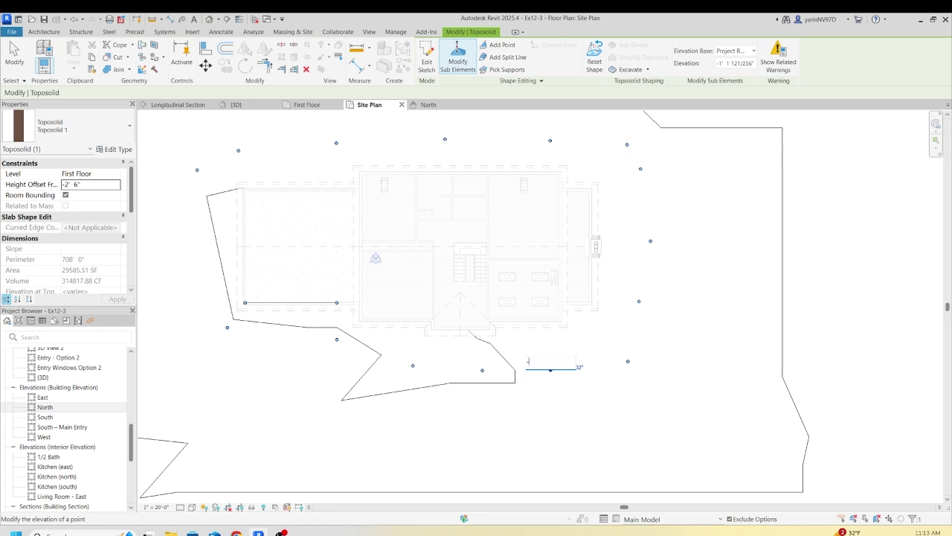
text(1)
key(Return)
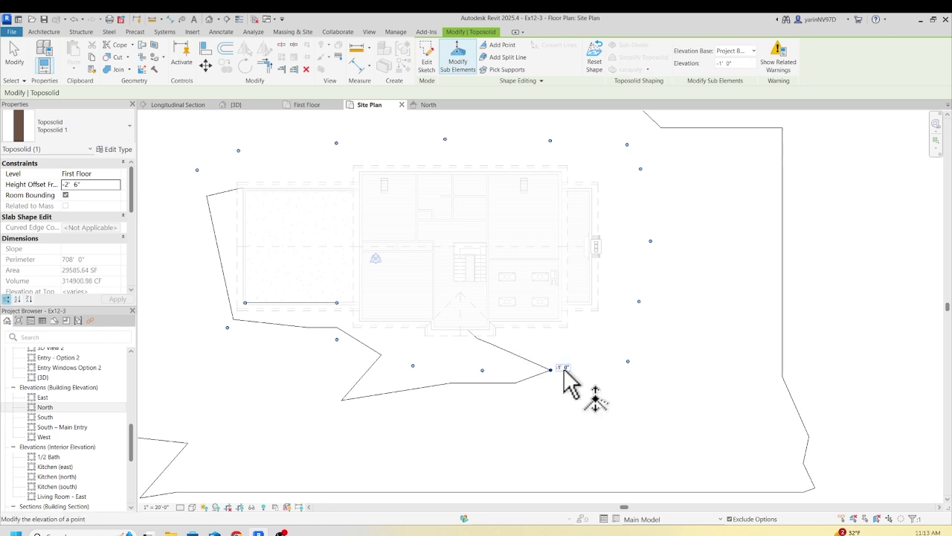
Set the elevation of the ring point diagonally off the house's southeast corner to -2' 0".
click(628, 362)
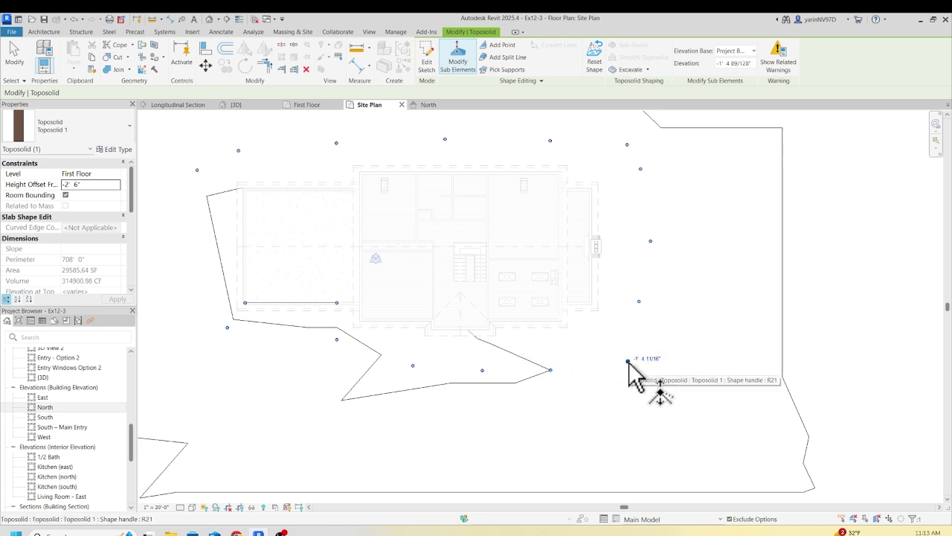
click(642, 360)
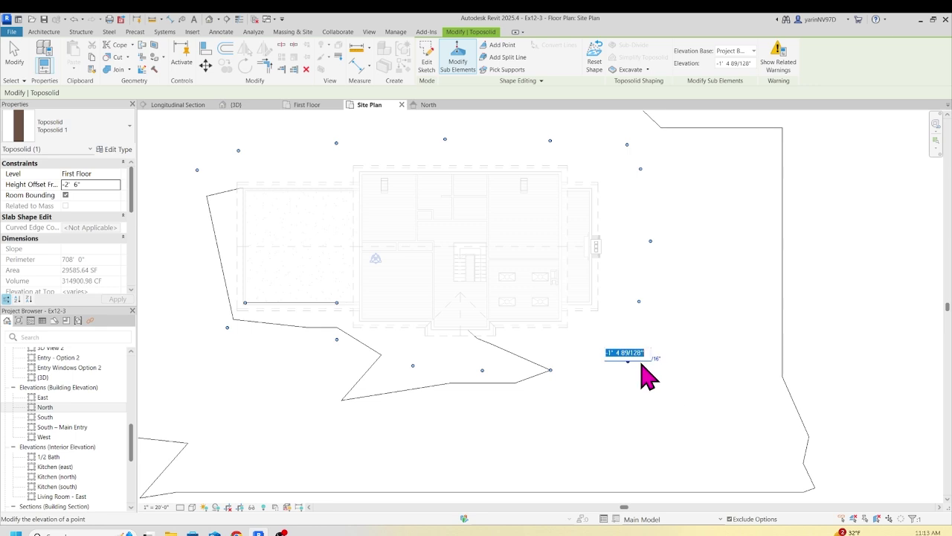
key(BackSpace)
text(-2)
key(Return)
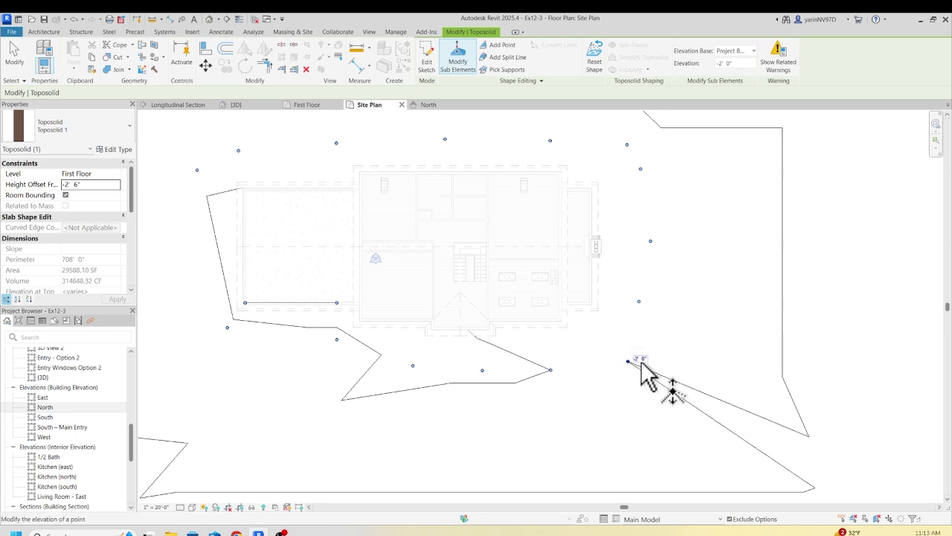
In the 3D view, set the elevation of the east-side ring point nearest the house's northeast corner to -3' 0".
scroll(521, 223, down, 3)
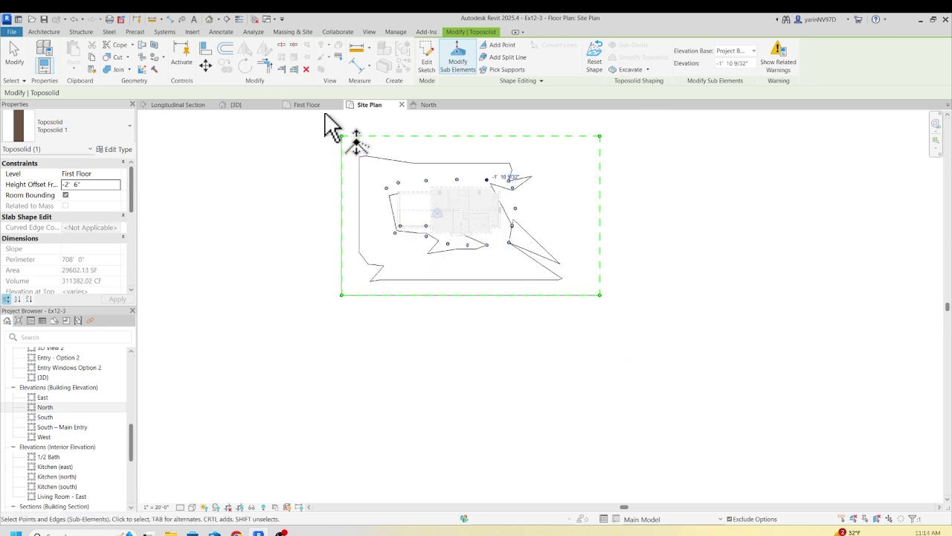
click(247, 105)
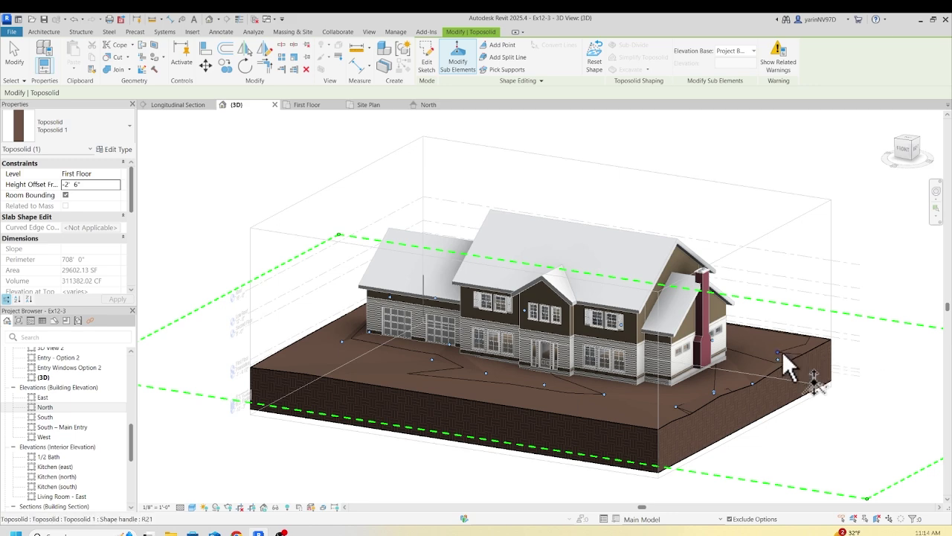
ctrl+middle_drag(782, 351, 765, 371)
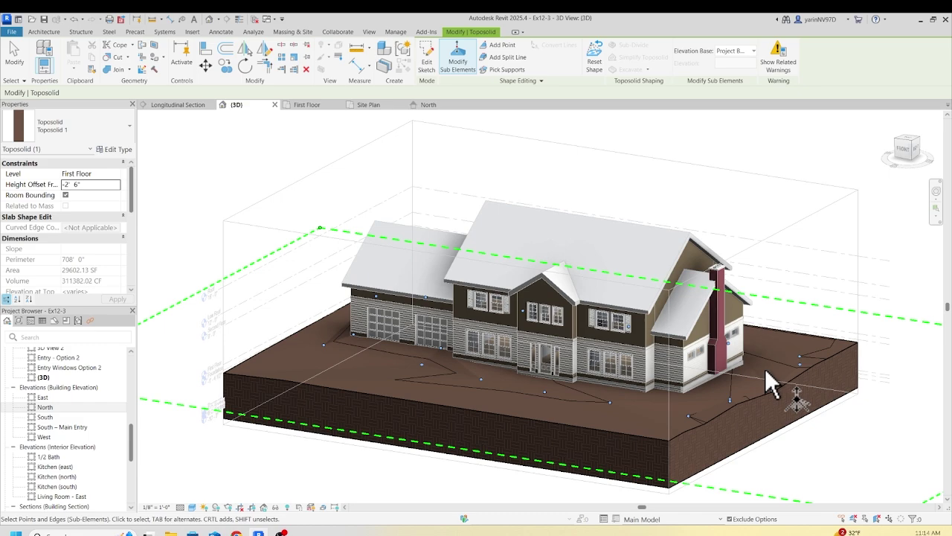
shift+middle_drag(765, 368, 601, 394)
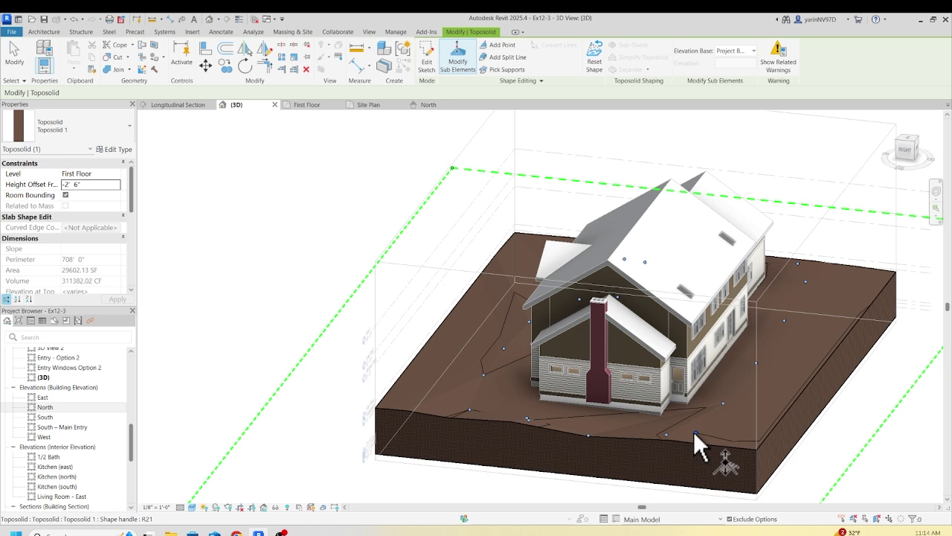
click(667, 433)
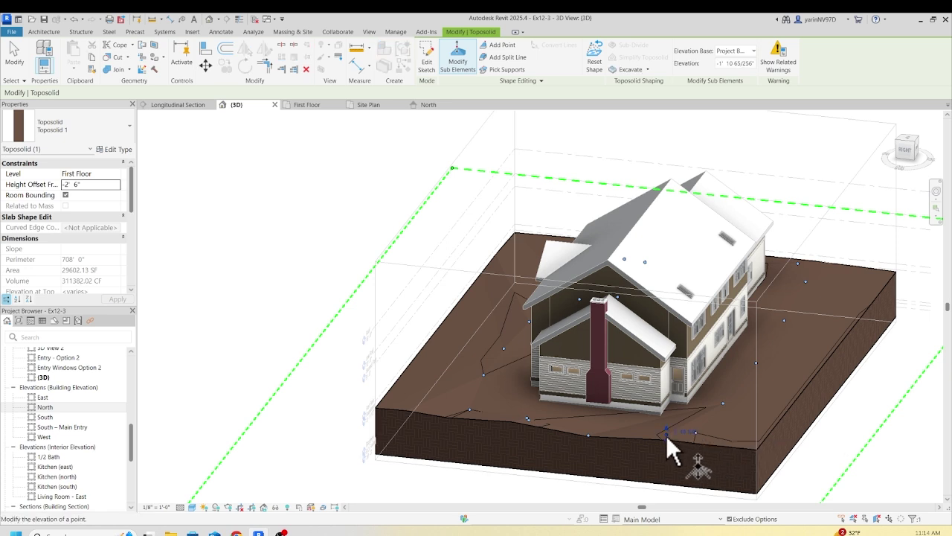
click(678, 432)
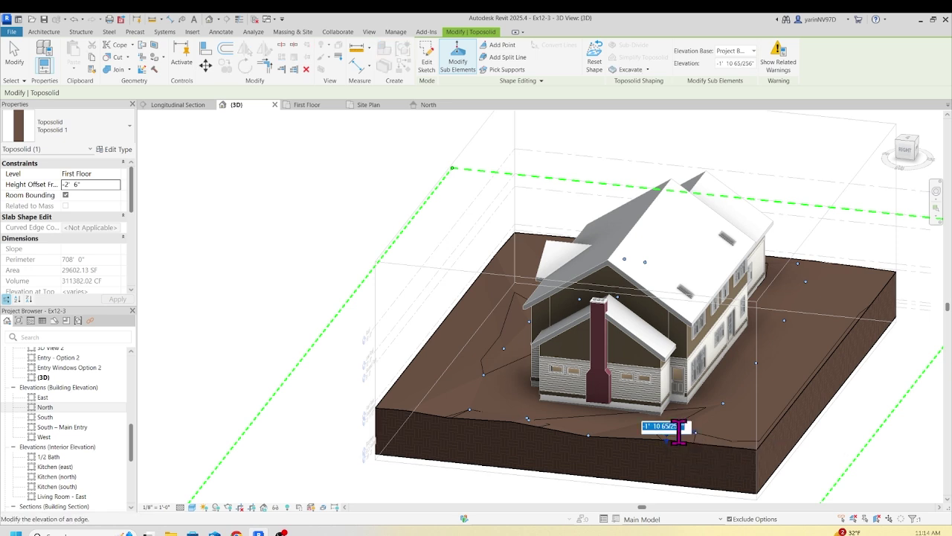
text(1)
key(Return)
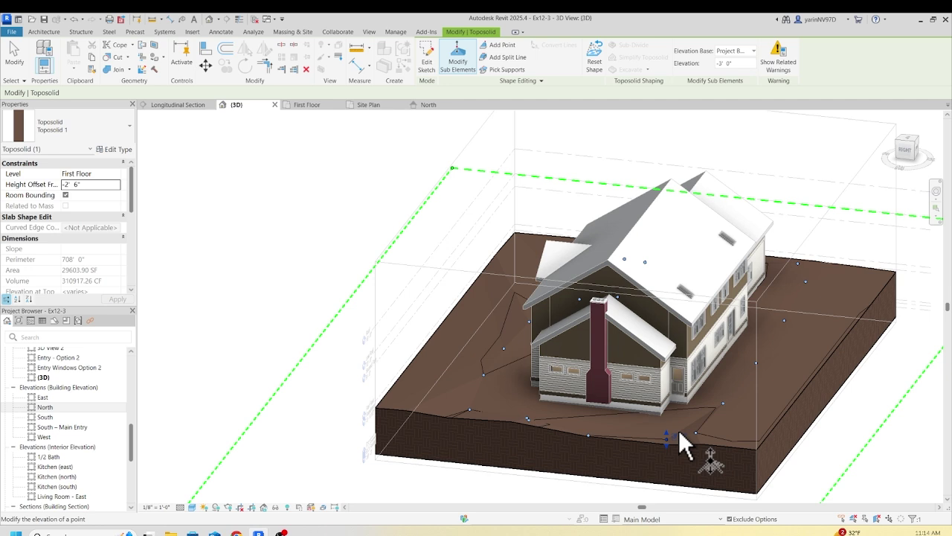
Set the elevation of the ring point behind the east end of the main house's north side to -5' 0".
click(695, 431)
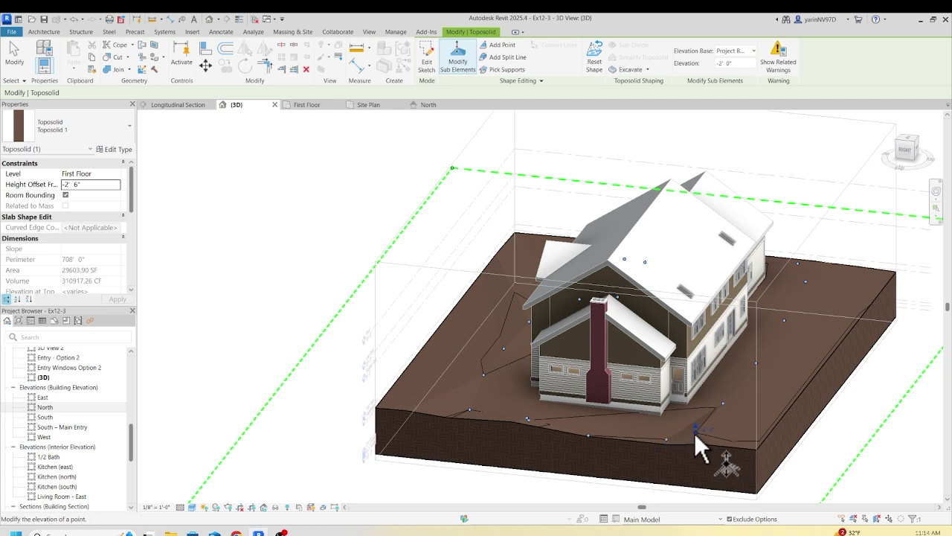
key(a)
key(p)
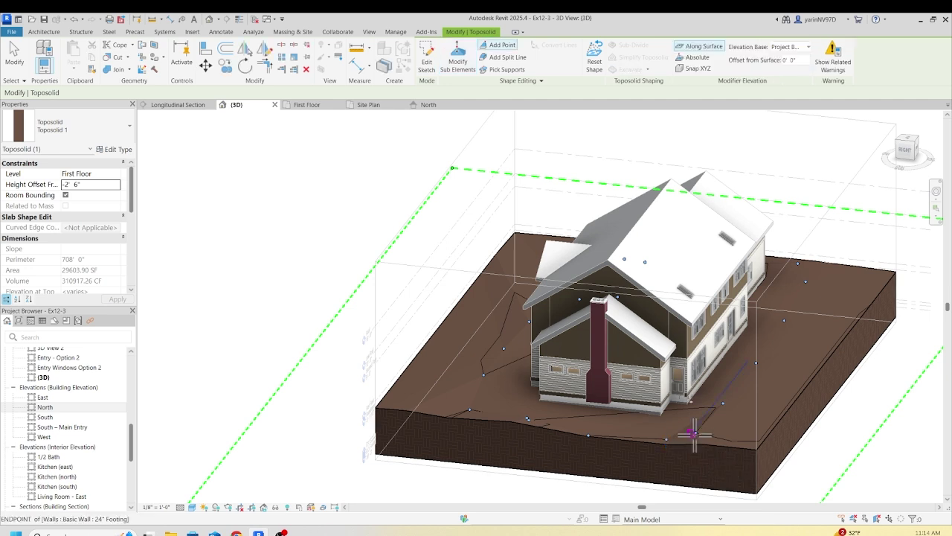
click(722, 411)
key(Escape)
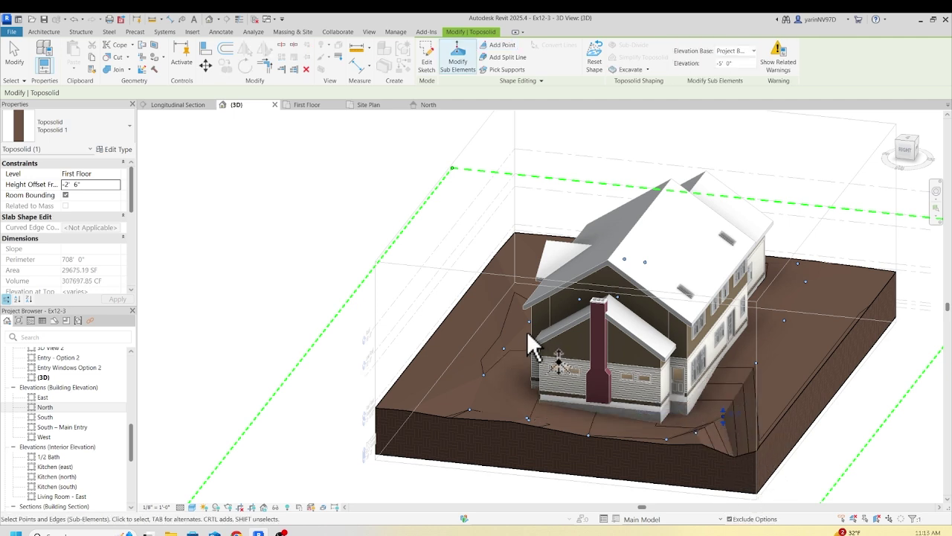
Return to the Site Plan view and examine the toposolid's contours around the northeast part of the site.
click(371, 105)
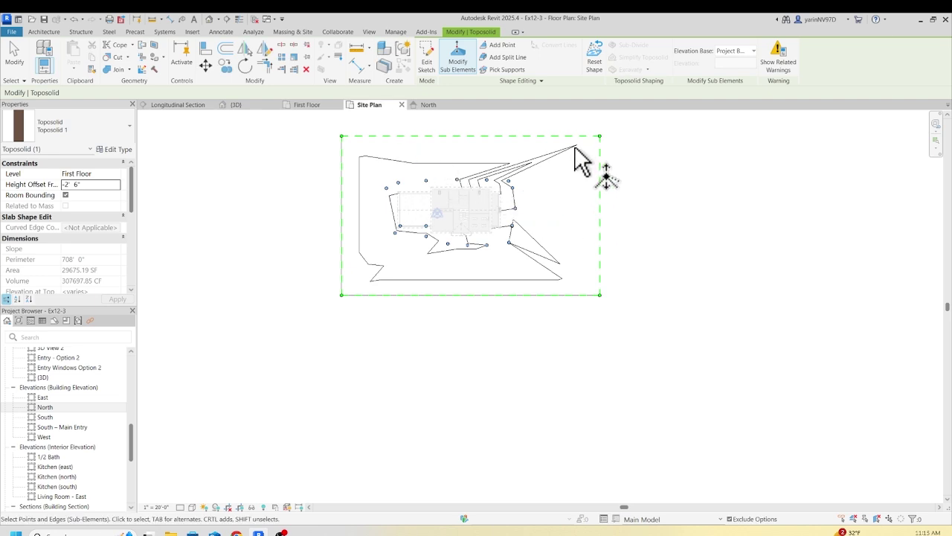
scroll(575, 147, up, 3)
scroll(577, 149, up, 2)
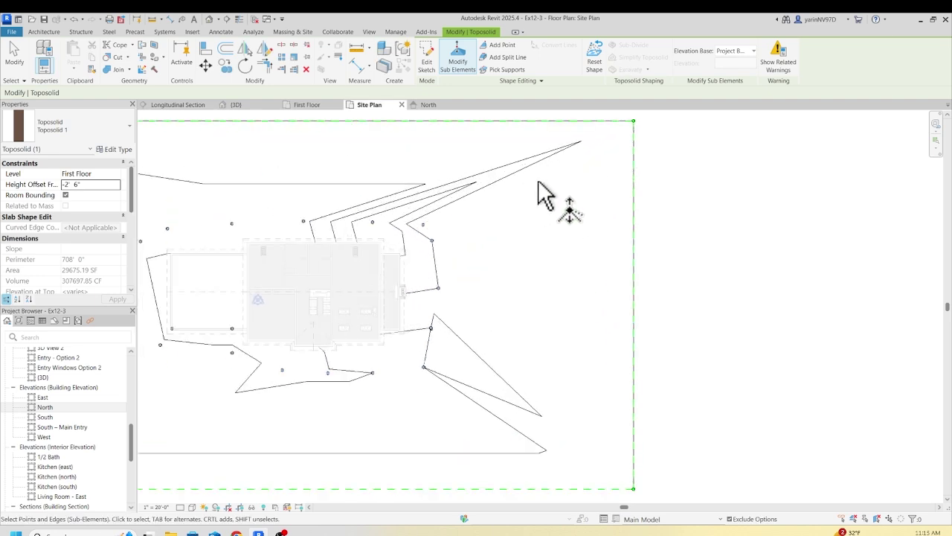
scroll(532, 212, down, 3)
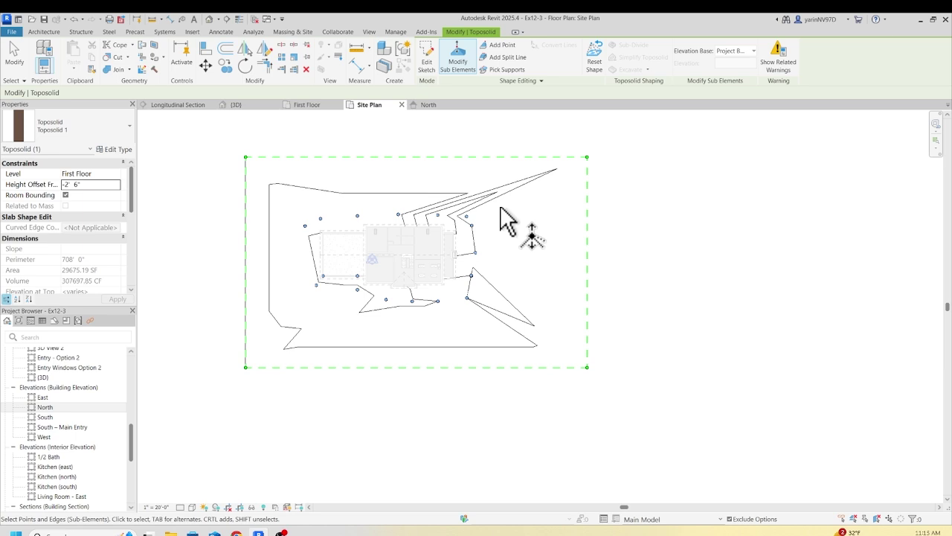